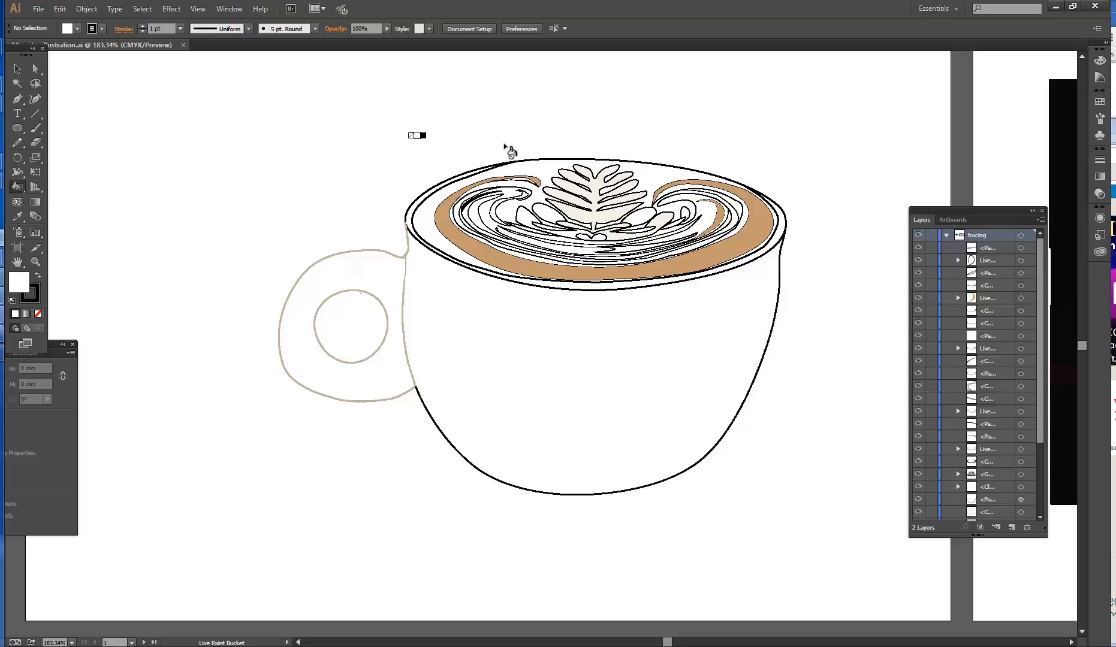
Step: Move the black cup body outline down and to the right, clear of the rim and handle shapes
click(17, 68)
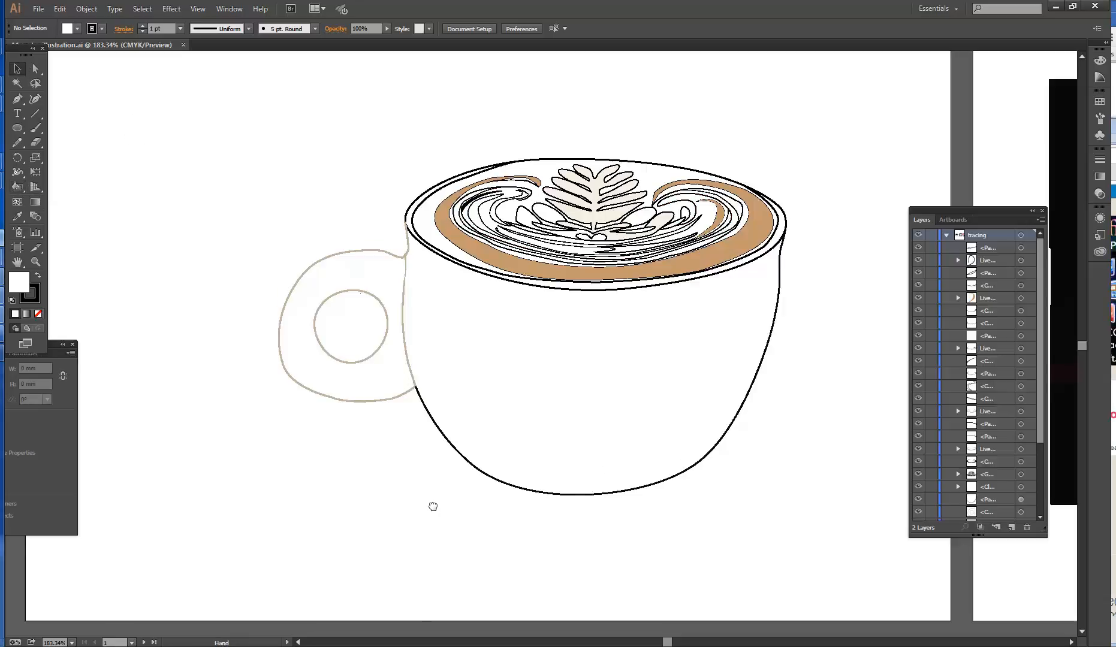
drag(433, 507, 352, 491)
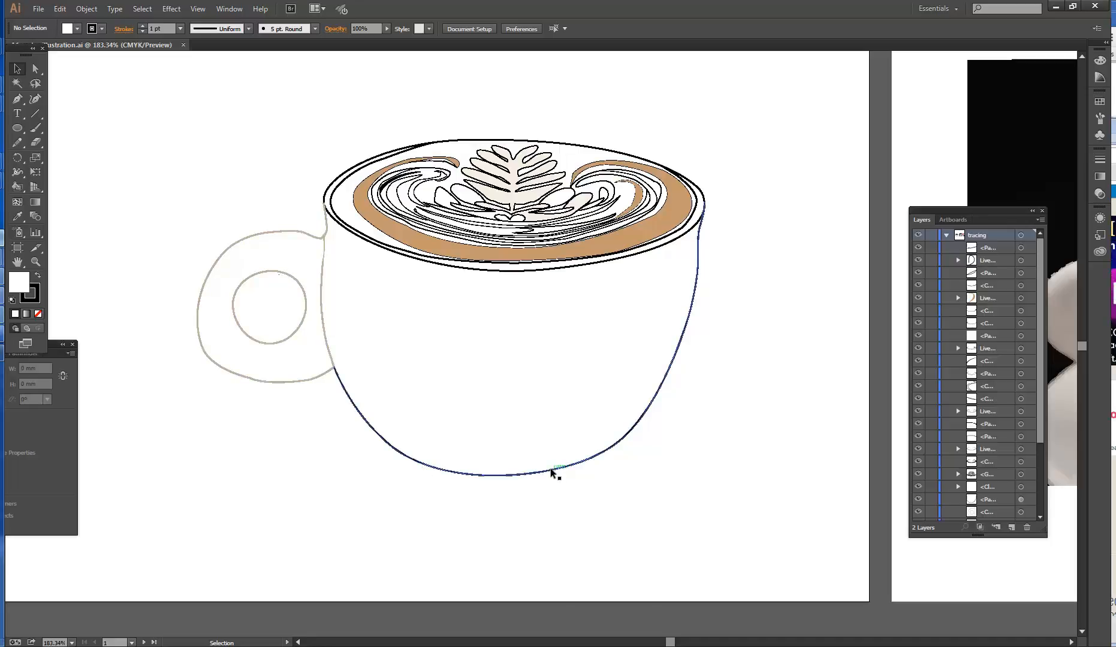
drag(555, 471, 636, 525)
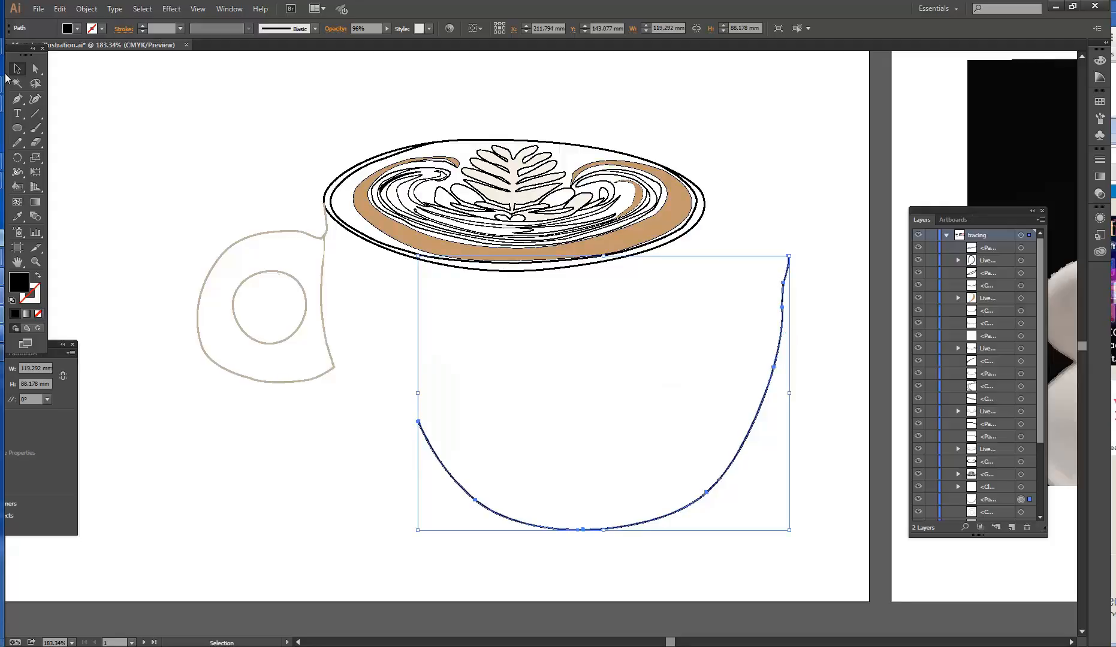
Step: Try to extend the moved cup body outline from its open ends with the Pen tool, then undo the attempts
click(17, 105)
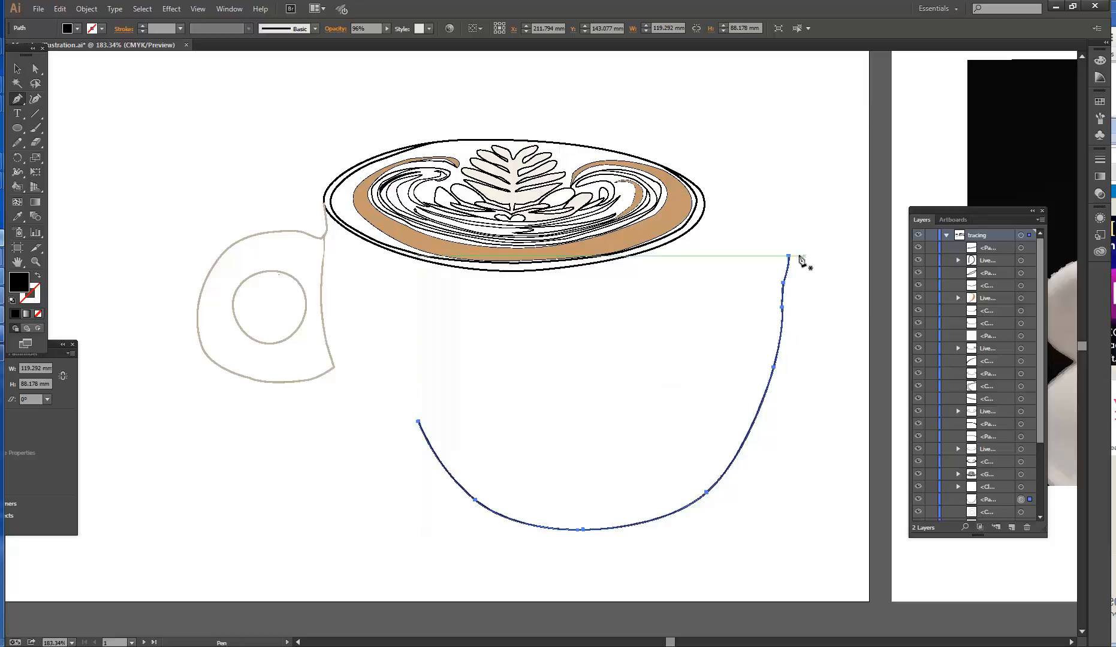
click(788, 256)
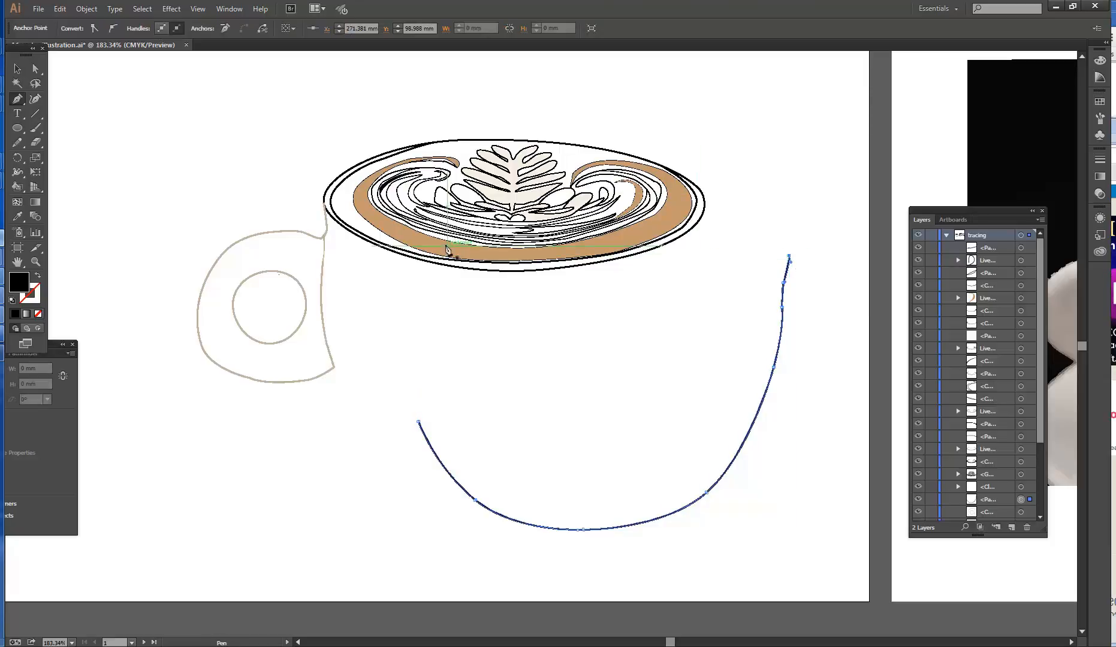
drag(419, 421, 387, 259)
key(ctrl+z)
key(ctrl+z)
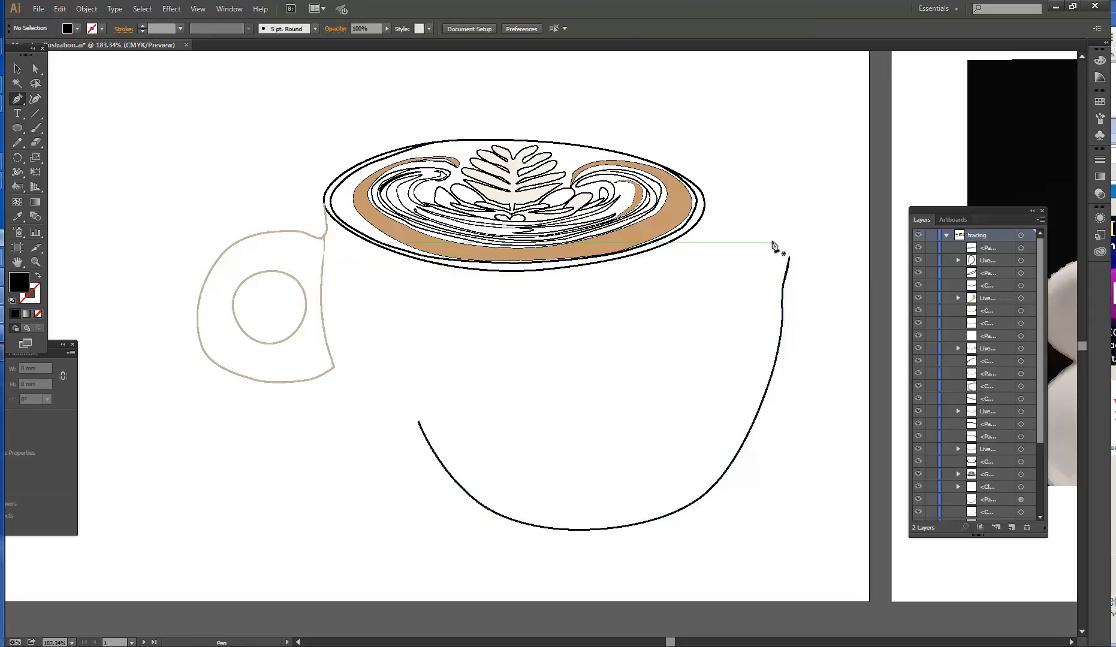
drag(773, 243, 826, 325)
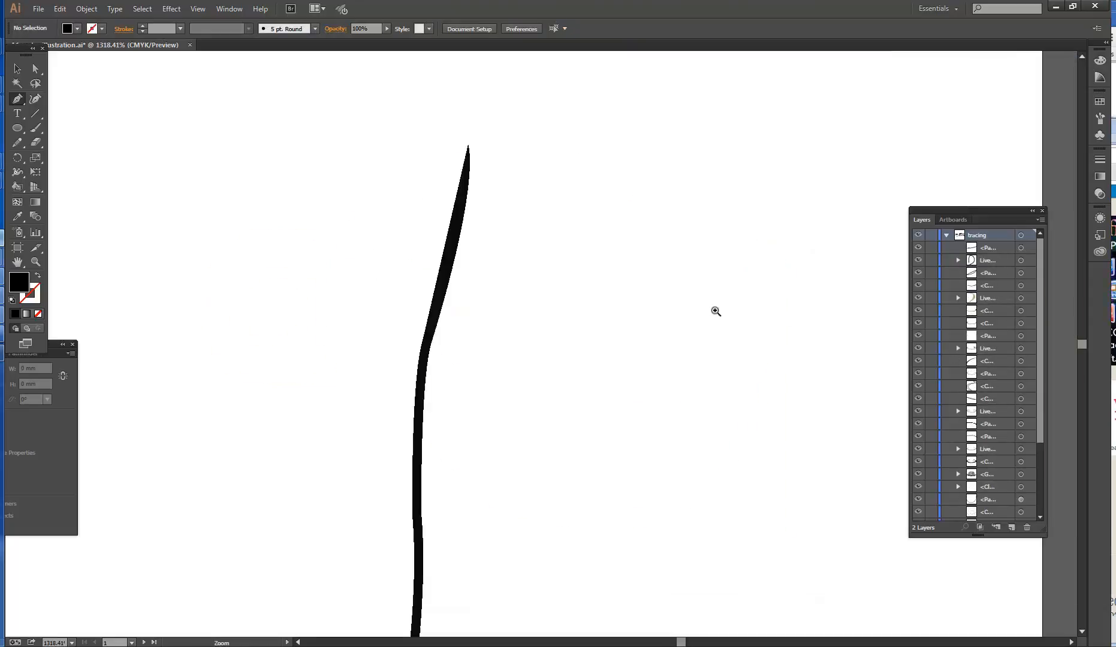
click(461, 223)
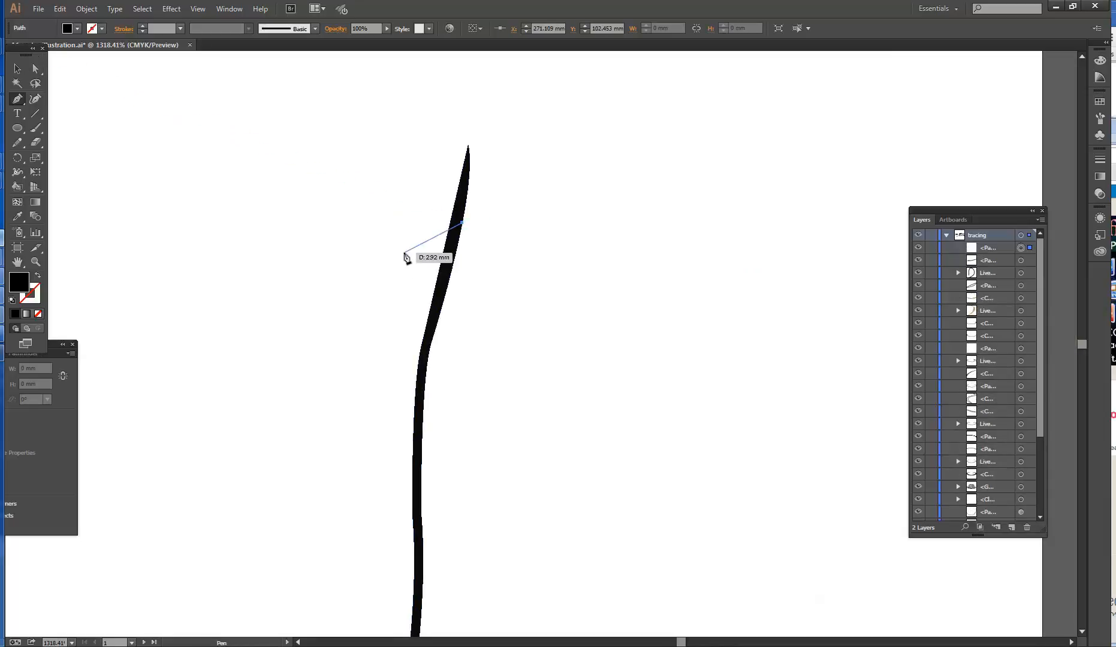
key(ctrl+z)
Step: Inspect the anchor point and direction handle at the upper-right tip of the cup body outline
click(30, 69)
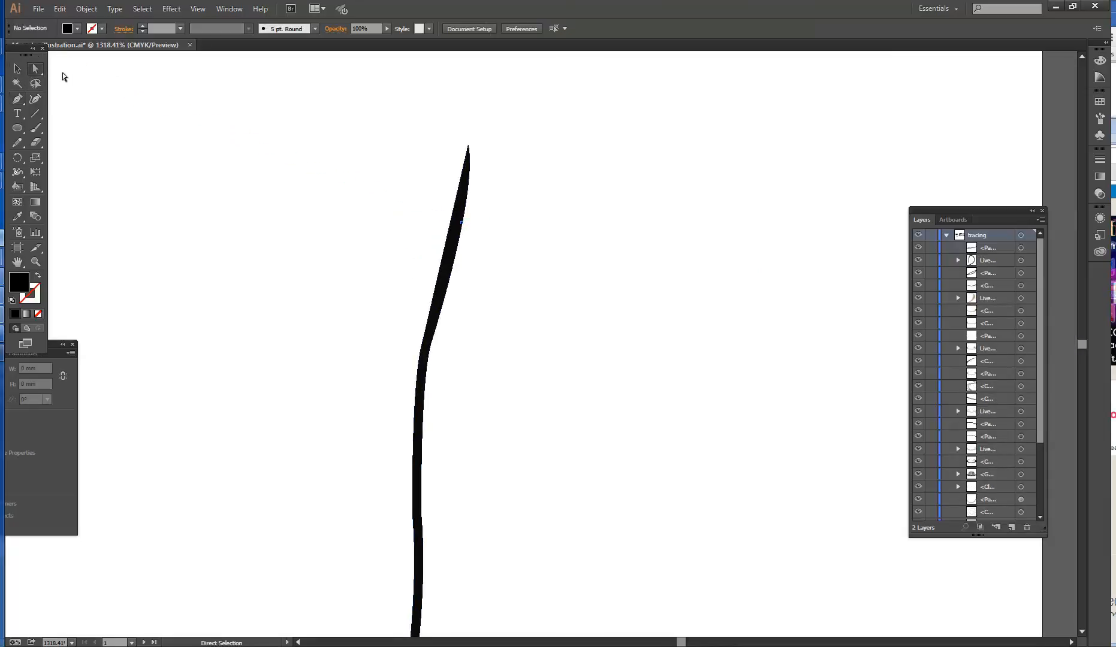
click(465, 196)
click(468, 146)
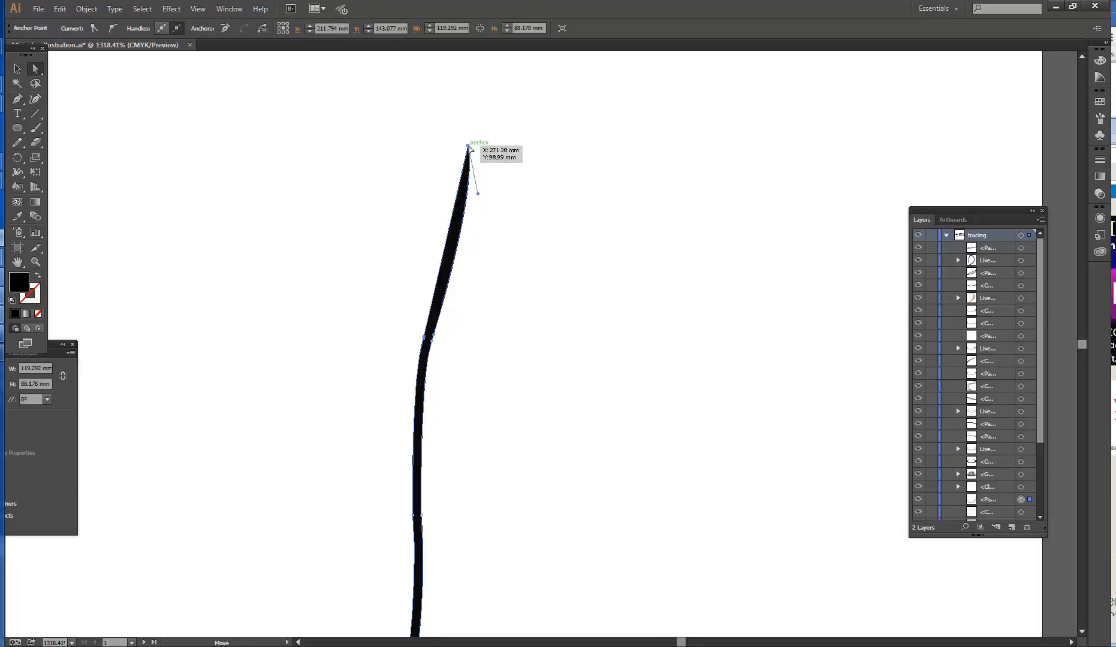
drag(480, 192, 456, 157)
click(468, 146)
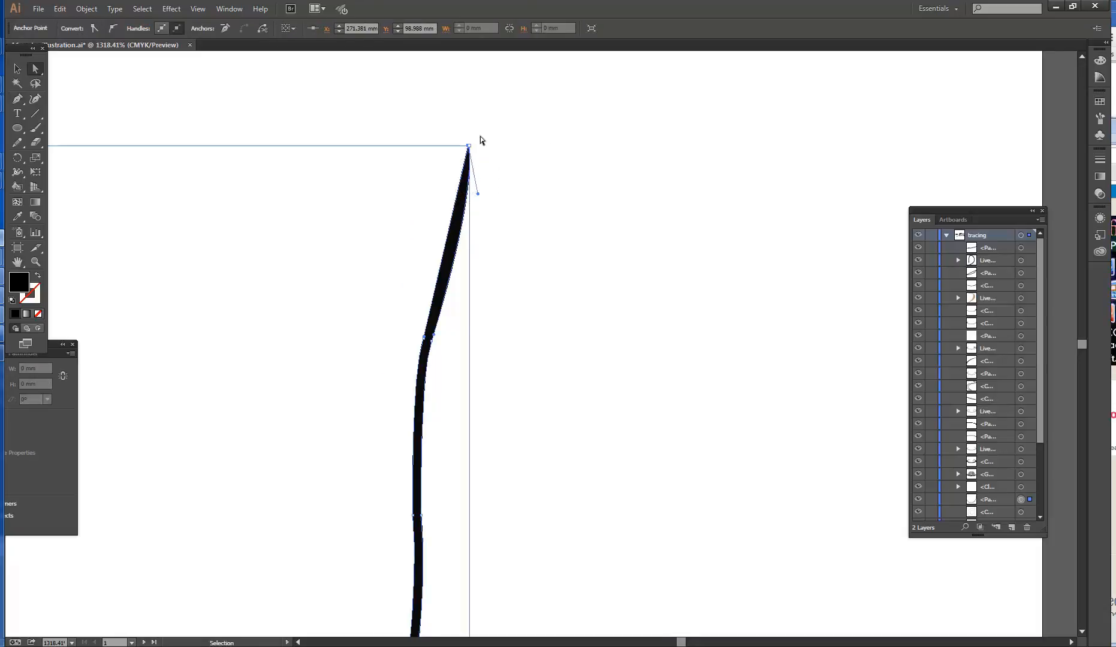
key(ctrl+0)
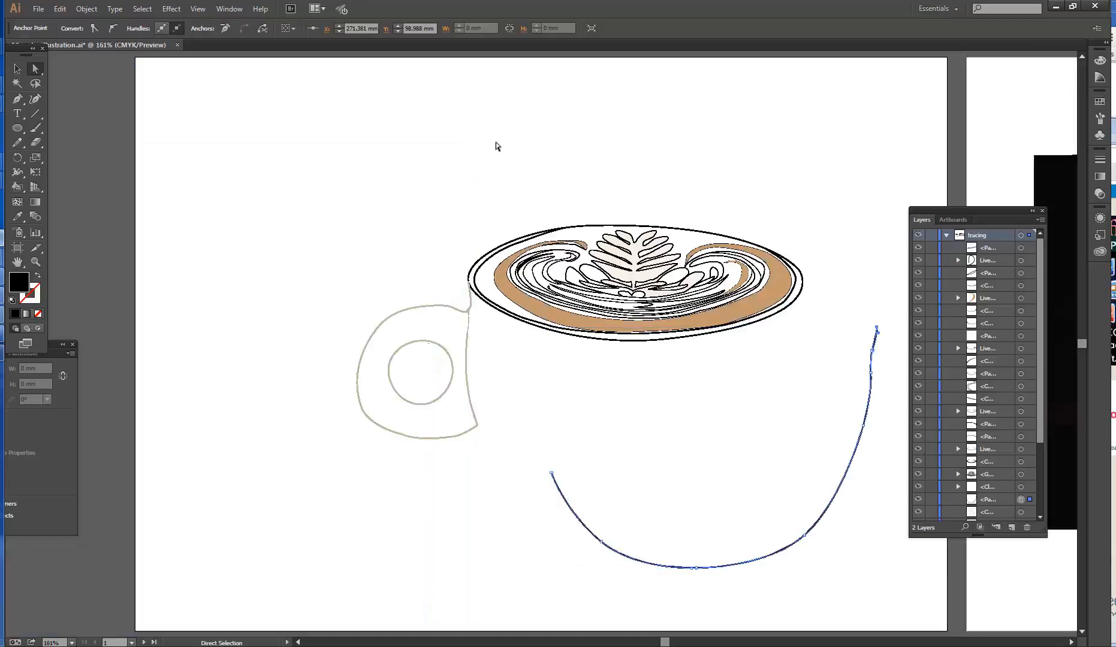
Step: Convert the cup handle shape to a Live Paint group and fill it with dark brown, leaving its round hole empty
click(16, 188)
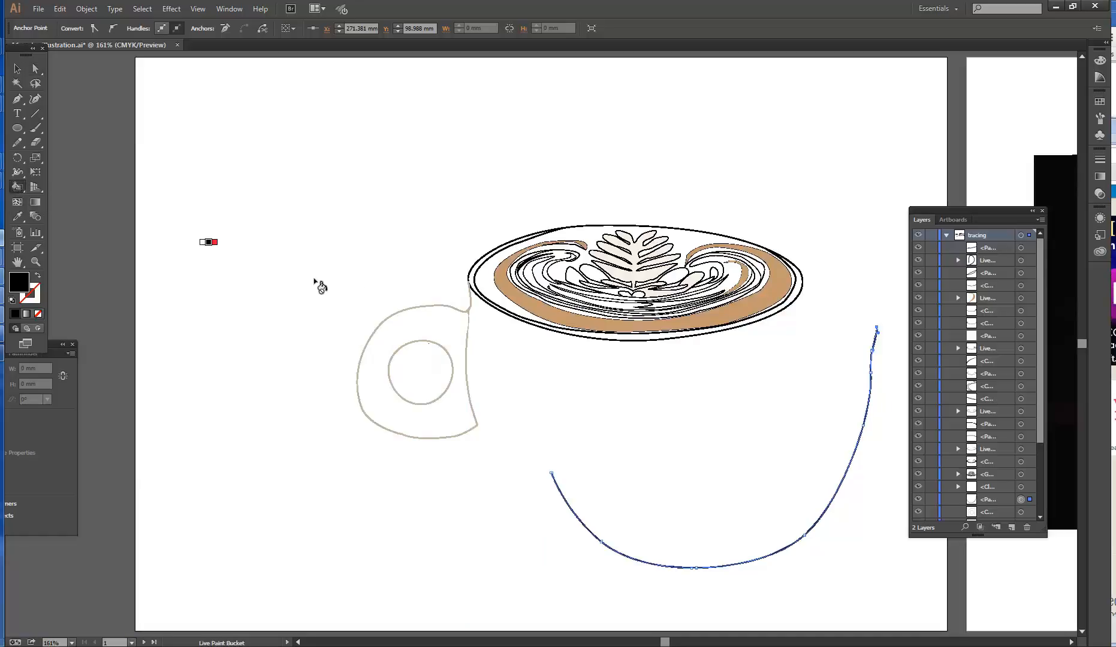
key(space)
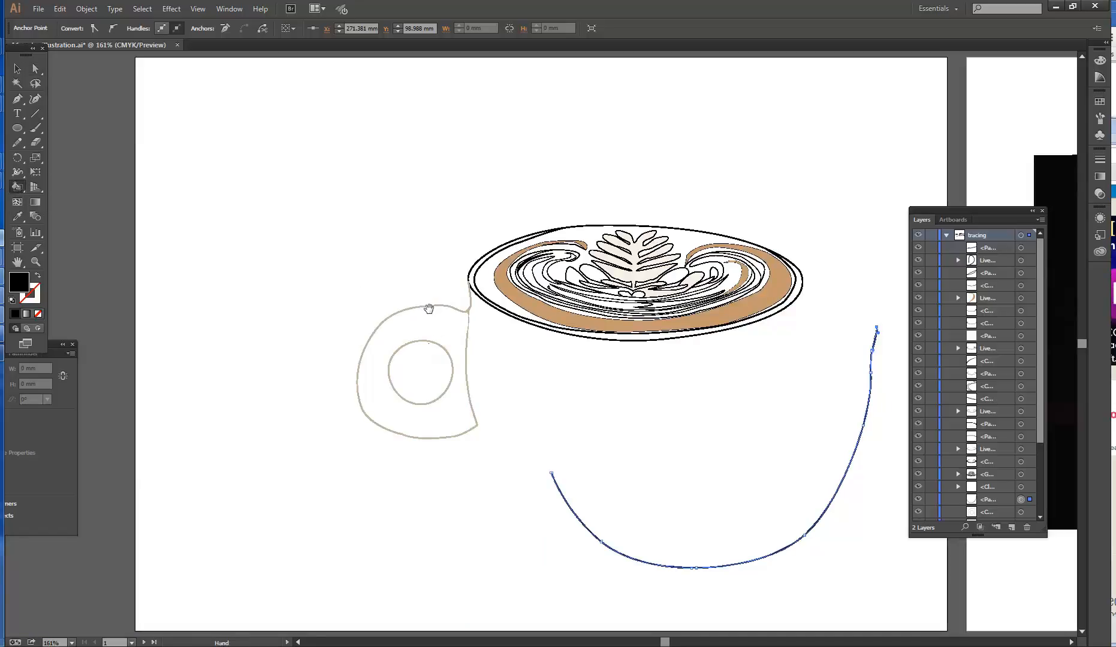
click(18, 65)
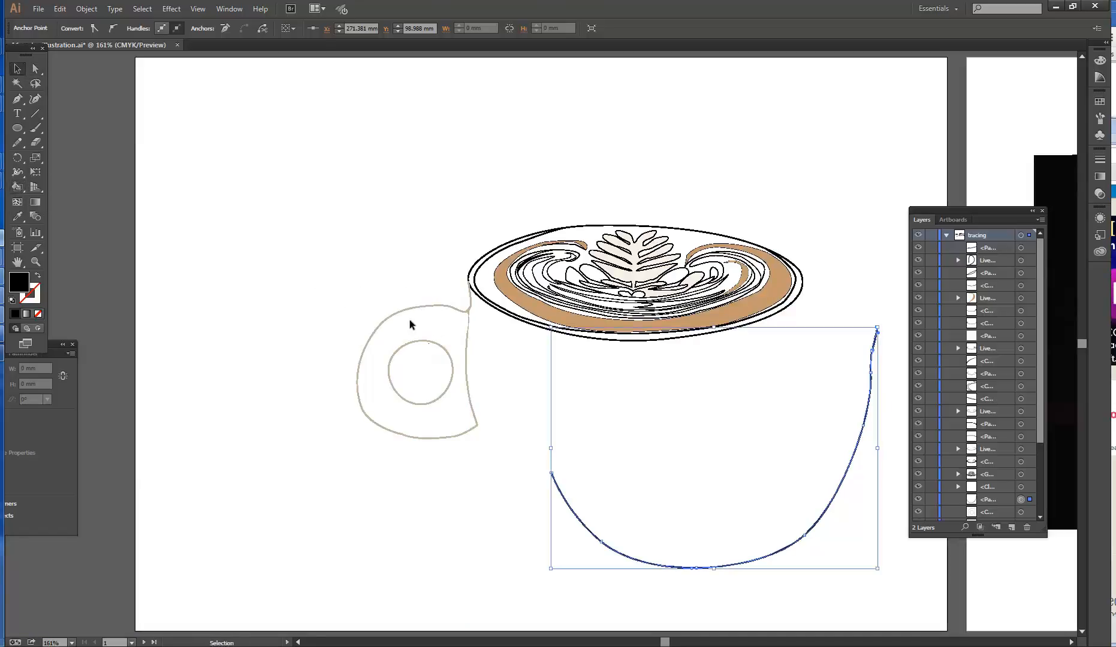
click(409, 321)
click(408, 309)
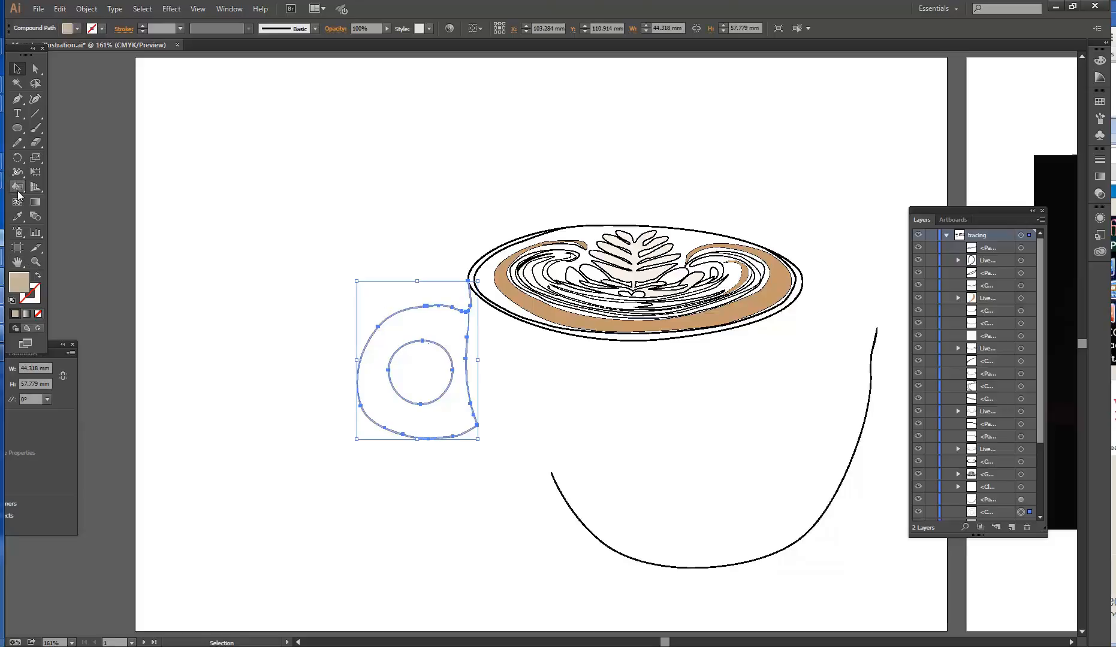
click(18, 190)
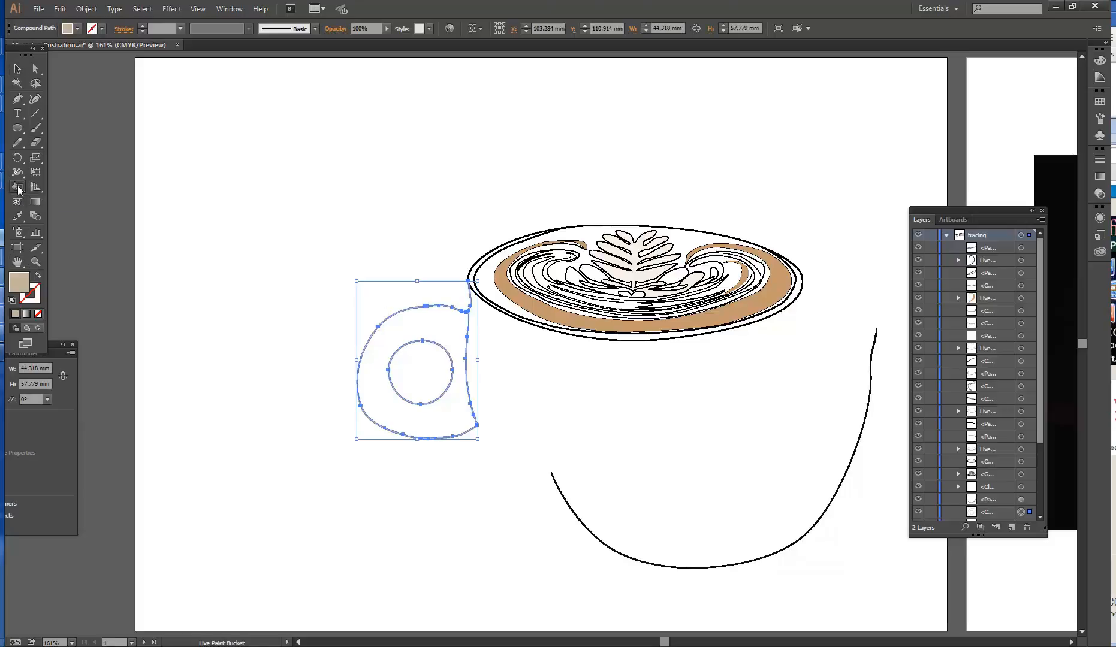
key(Right)
key(Right)
key(Right)
key(Right)
key(Right)
key(Right)
key(Right)
click(423, 330)
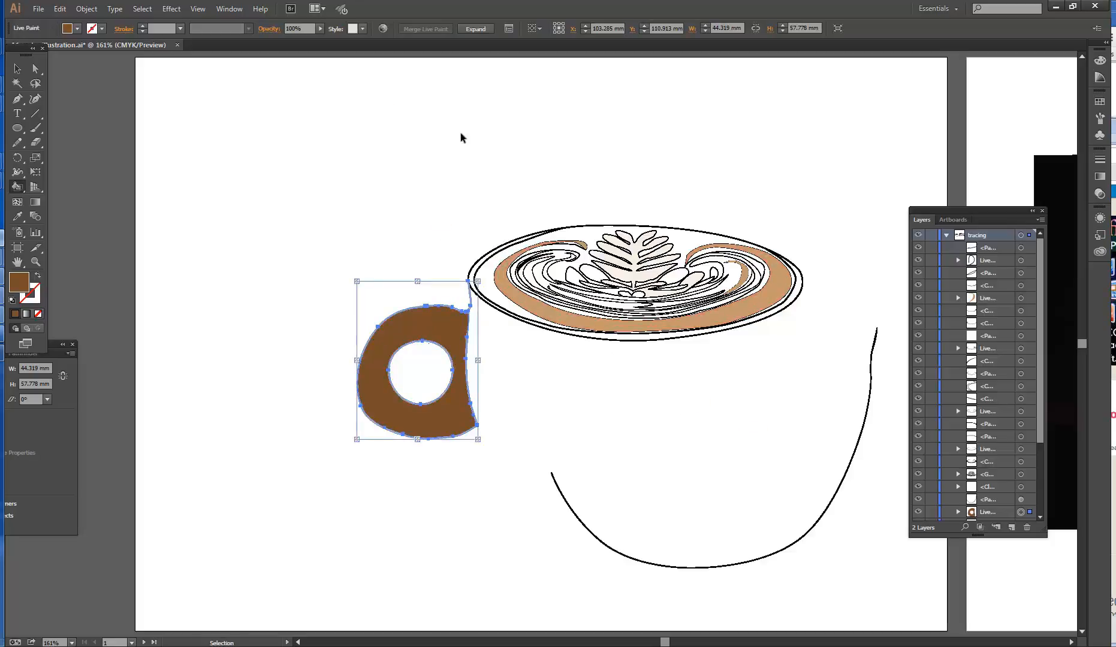
Step: Fill the slim pointed shape beside the latte art's right-hand swirl with the same dark brown using the Live Paint Bucket
drag(479, 202, 815, 392)
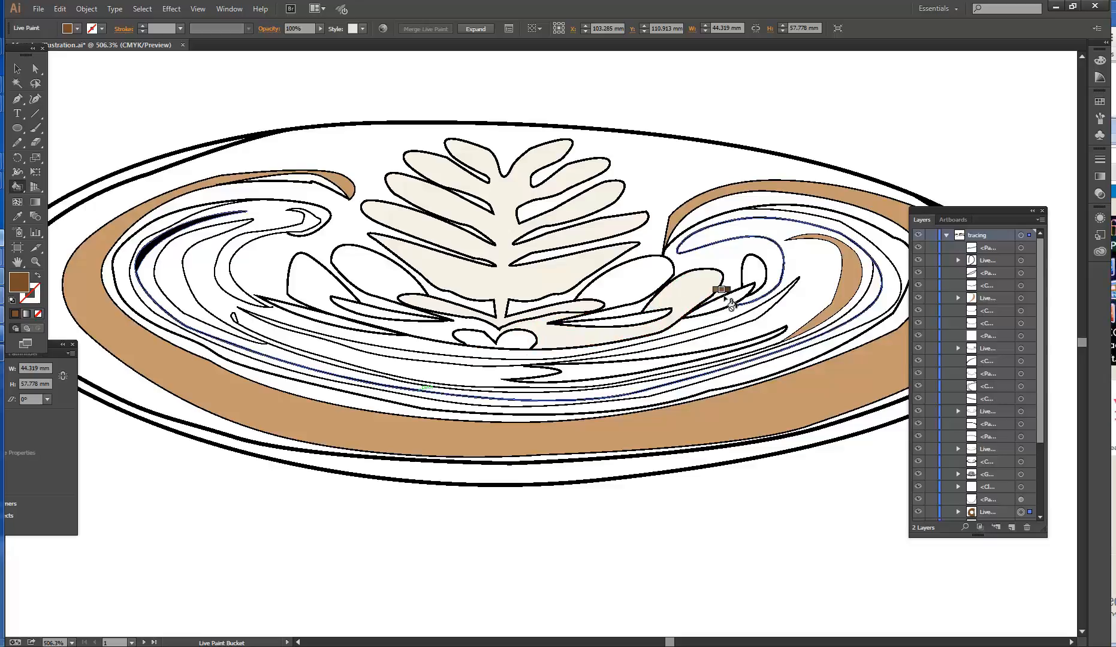
drag(608, 186, 863, 358)
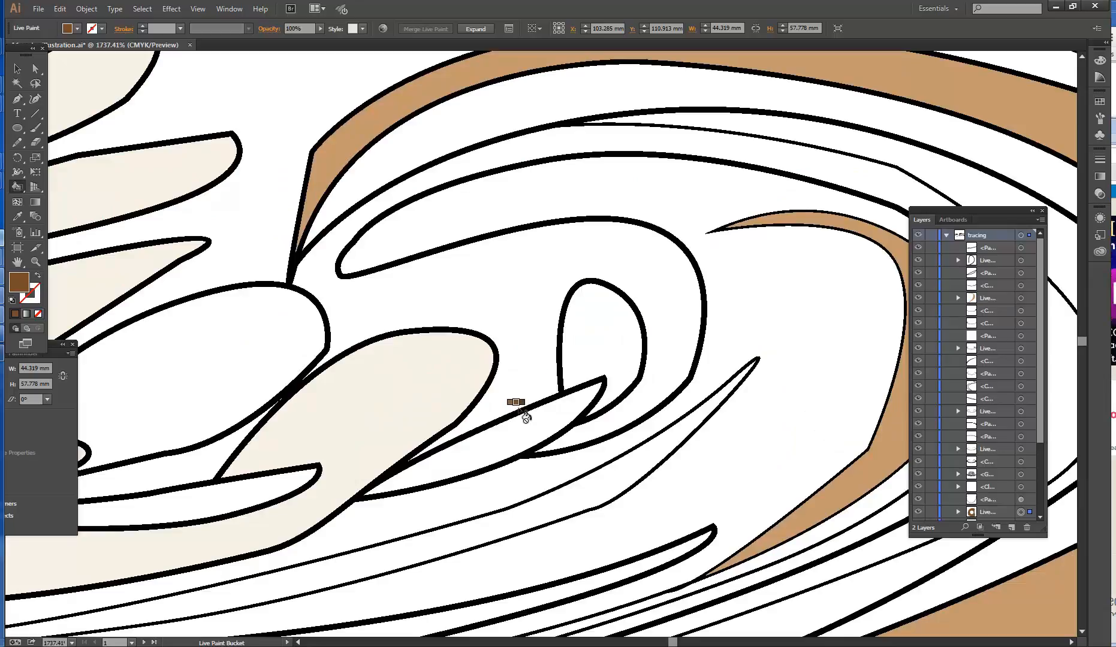
key(v)
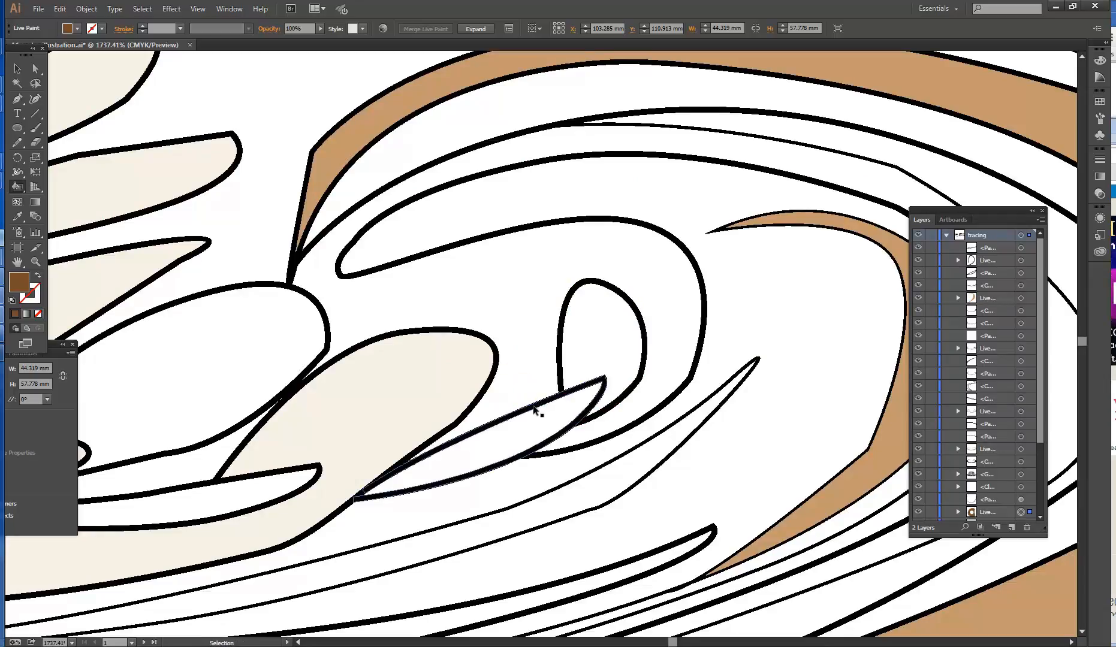
key(k)
key(v)
click(532, 408)
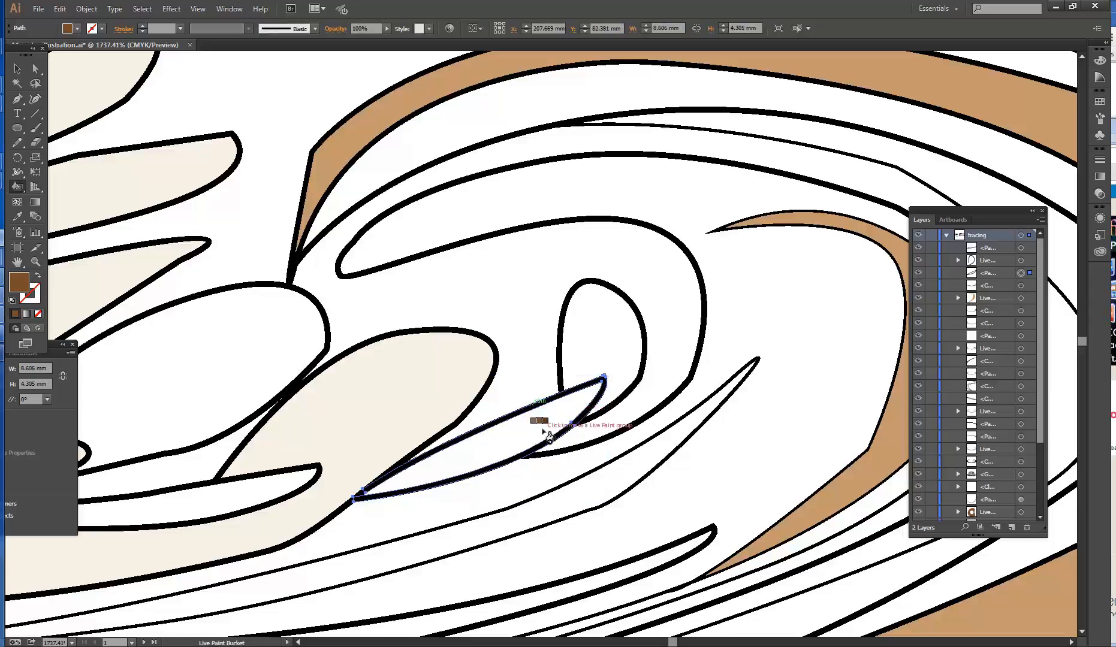
click(541, 425)
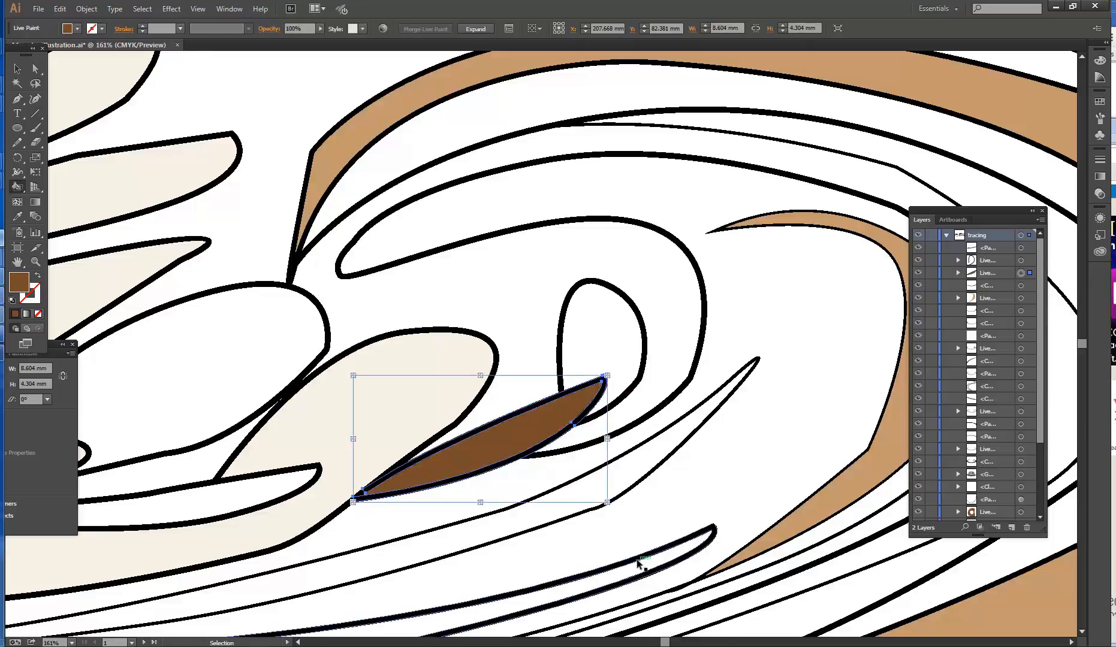
Step: Collapse and lock the tracing layer, and add a new layer above it for the cup photo artboard
key(ctrl+0)
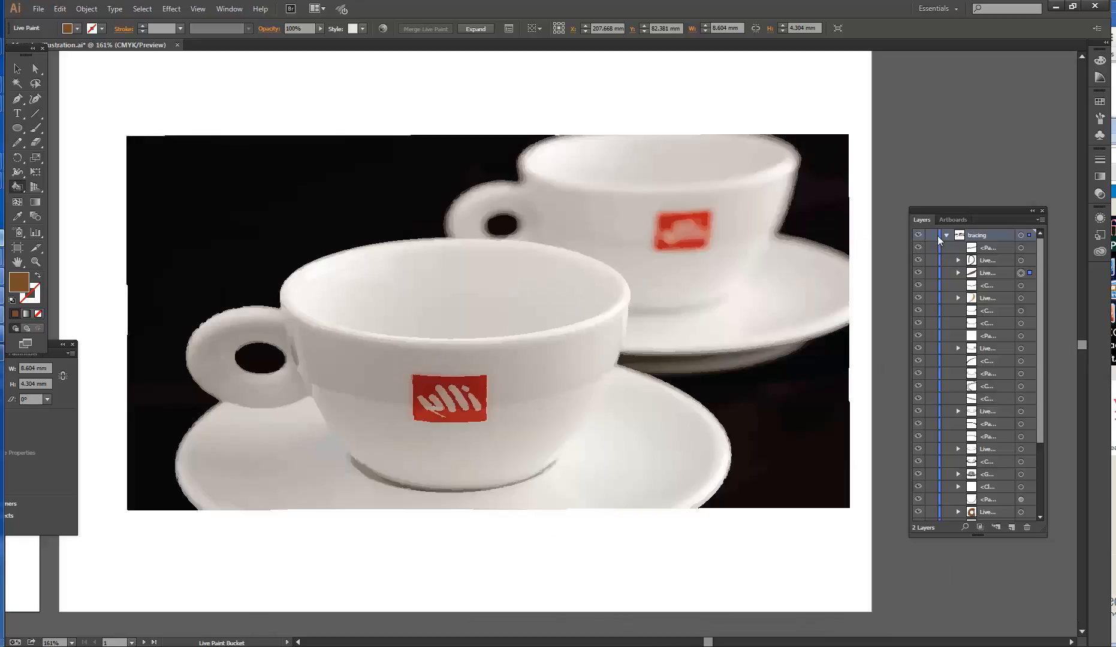
click(945, 235)
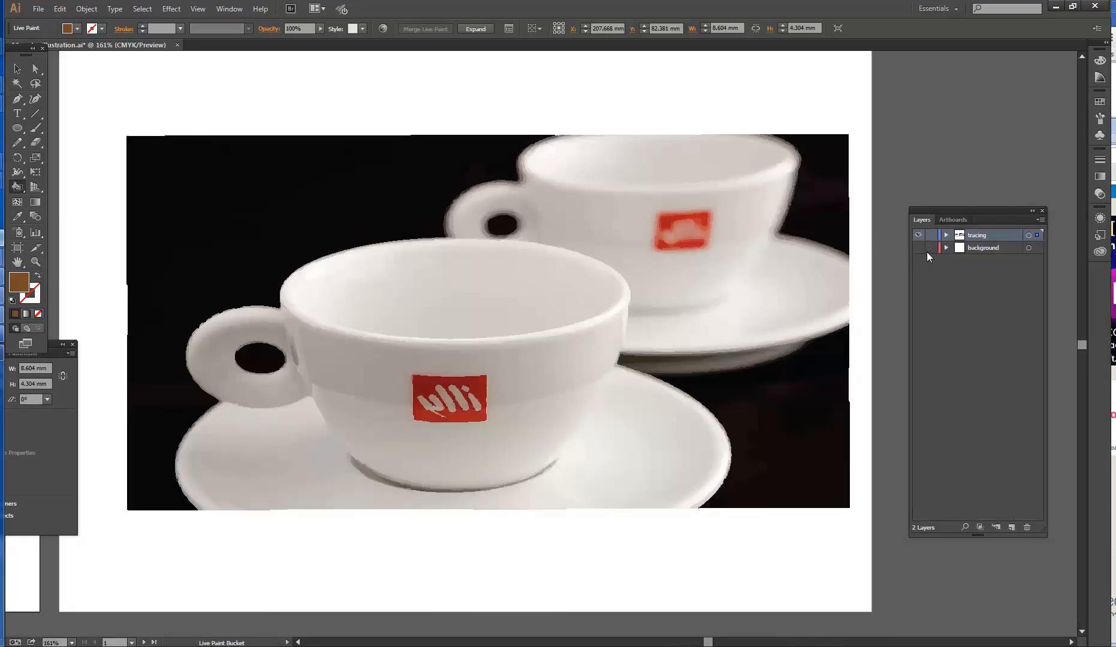
click(932, 236)
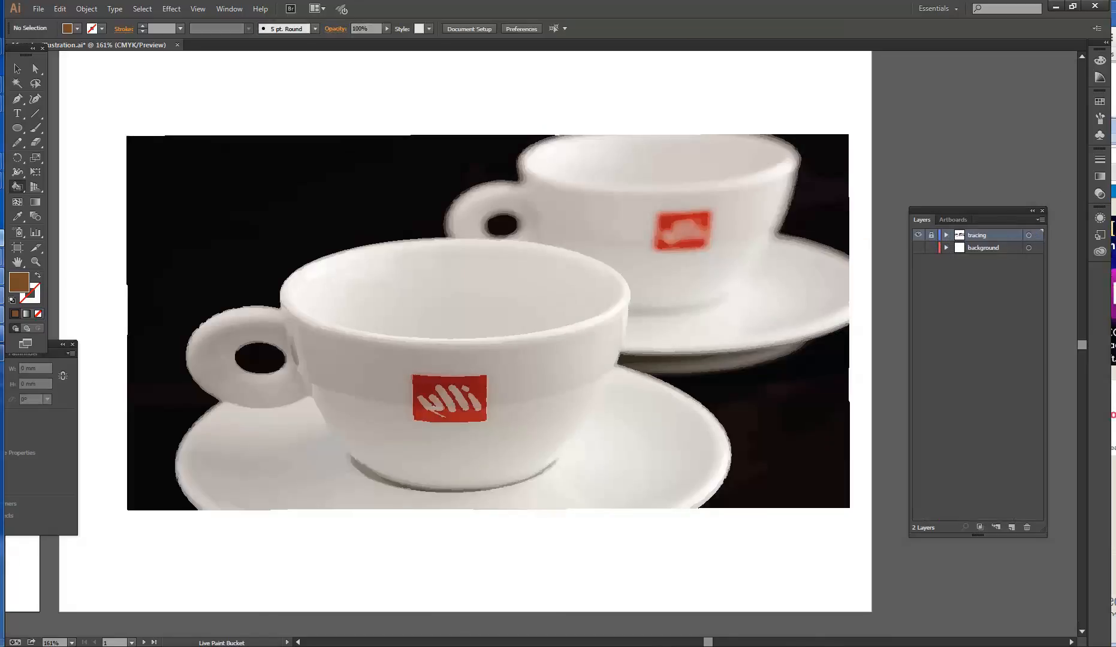
click(1010, 527)
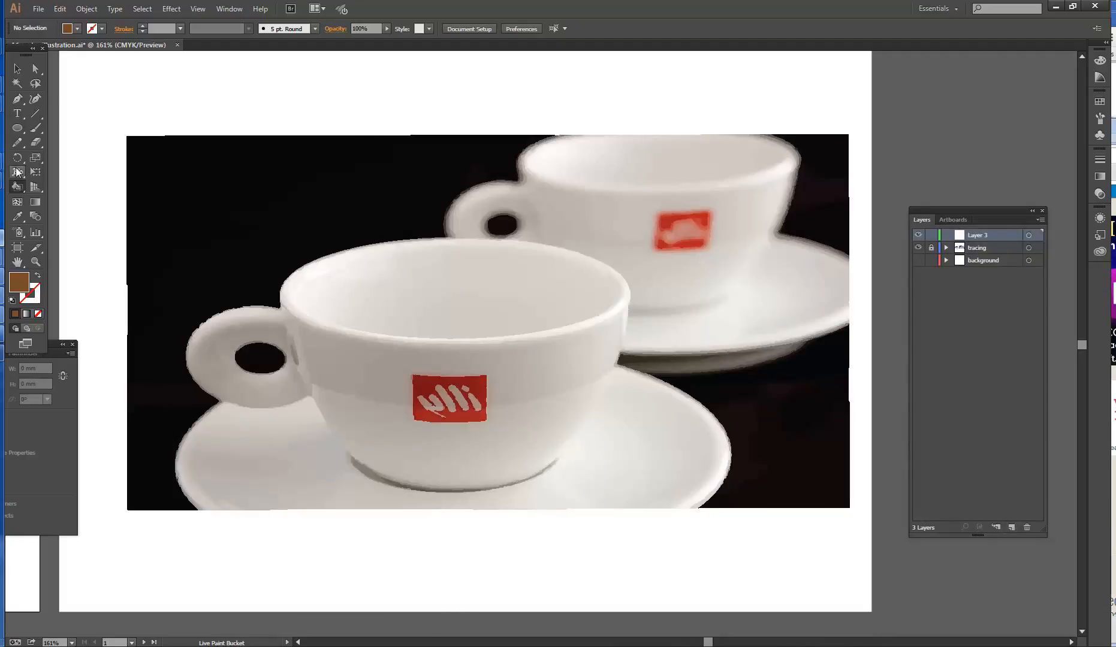
Step: Draw a brown ellipse about 125 × 37 mm over the opening of the front cup in the photo
click(16, 98)
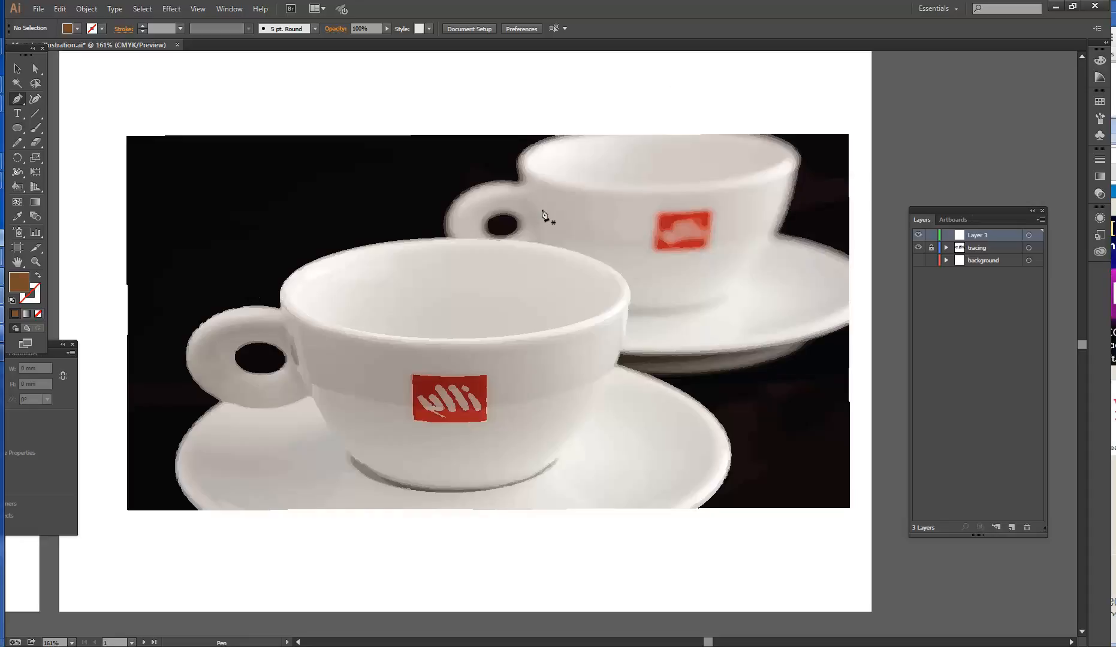
click(24, 128)
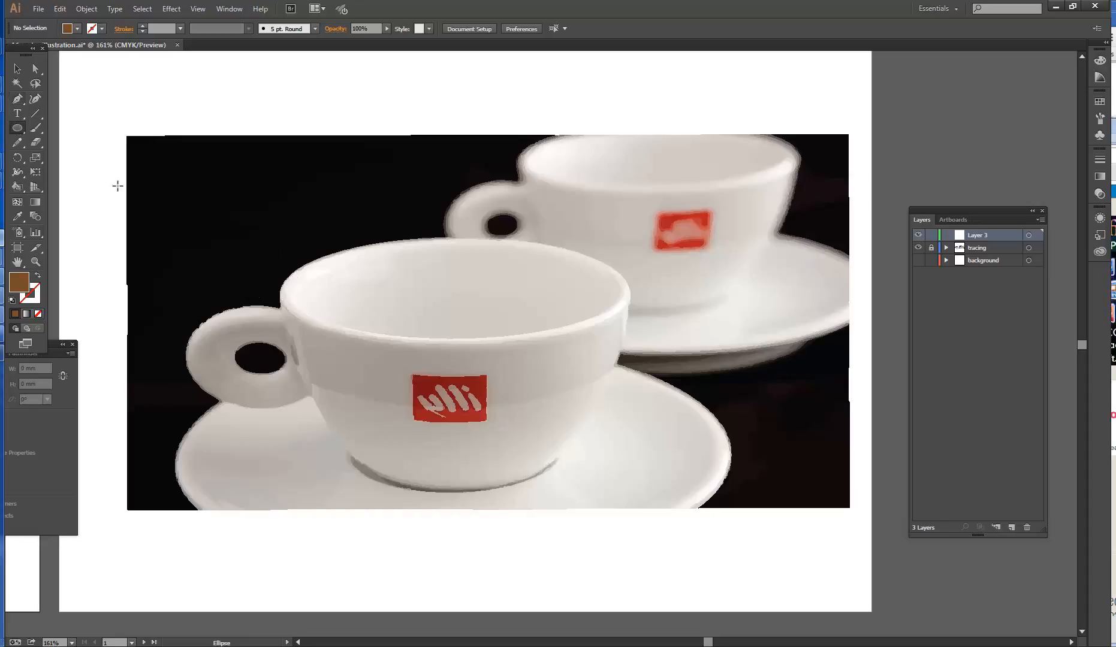
drag(279, 250, 624, 339)
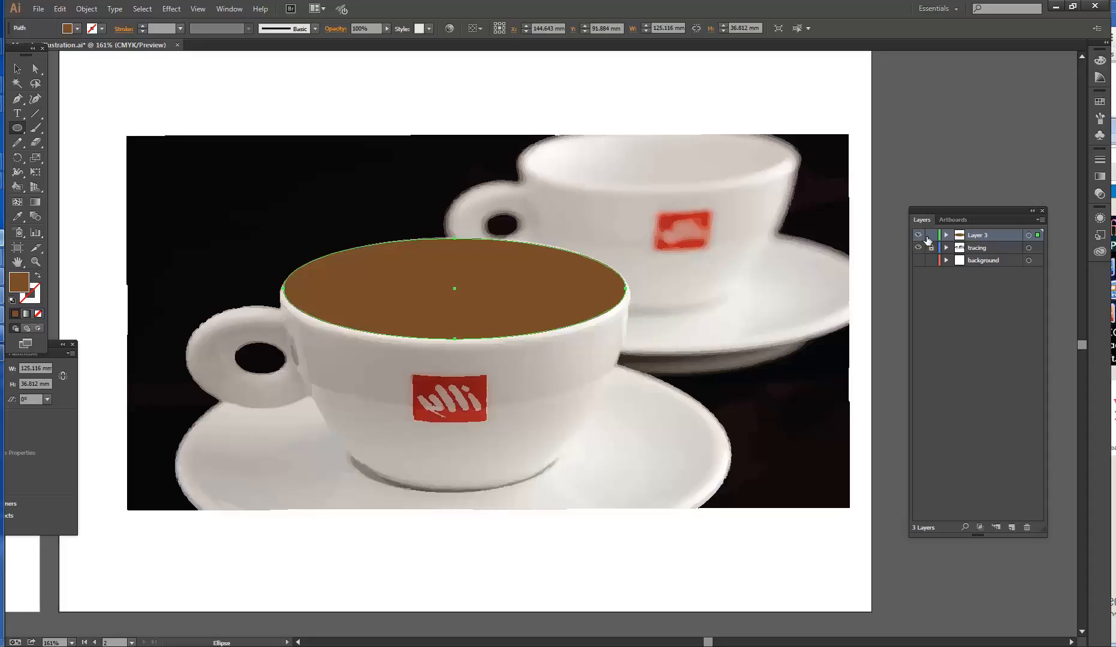
Step: Lock the coffee ellipse's layer, then trace the front cup's outer lower rim with the Pen tool on a new layer above it
drag(928, 246, 931, 235)
click(1012, 527)
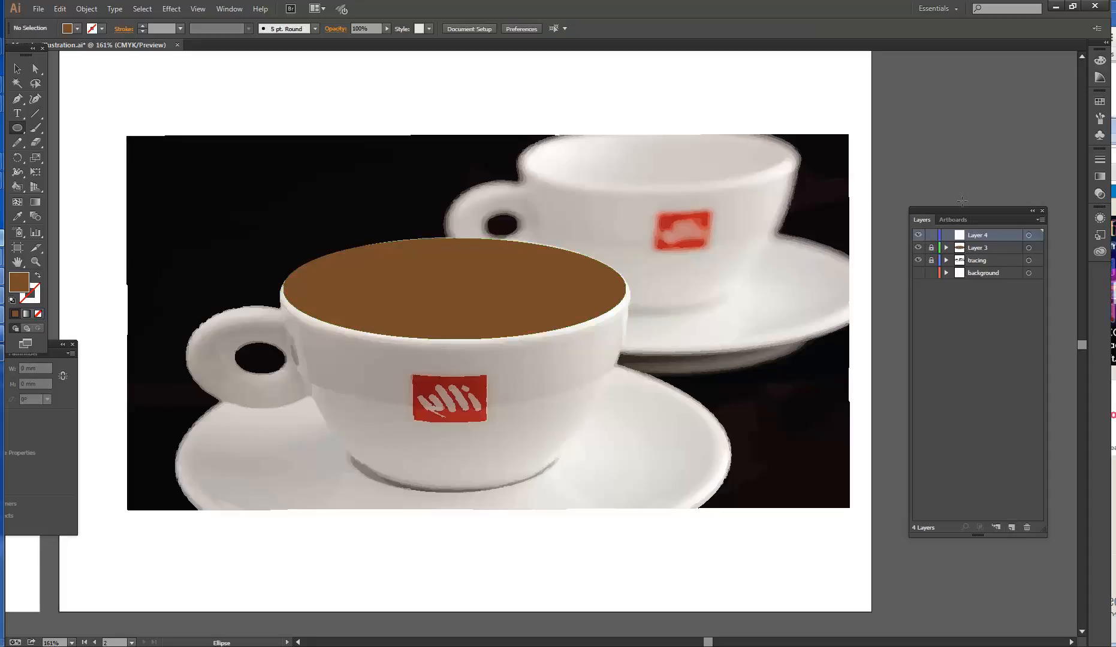
click(19, 100)
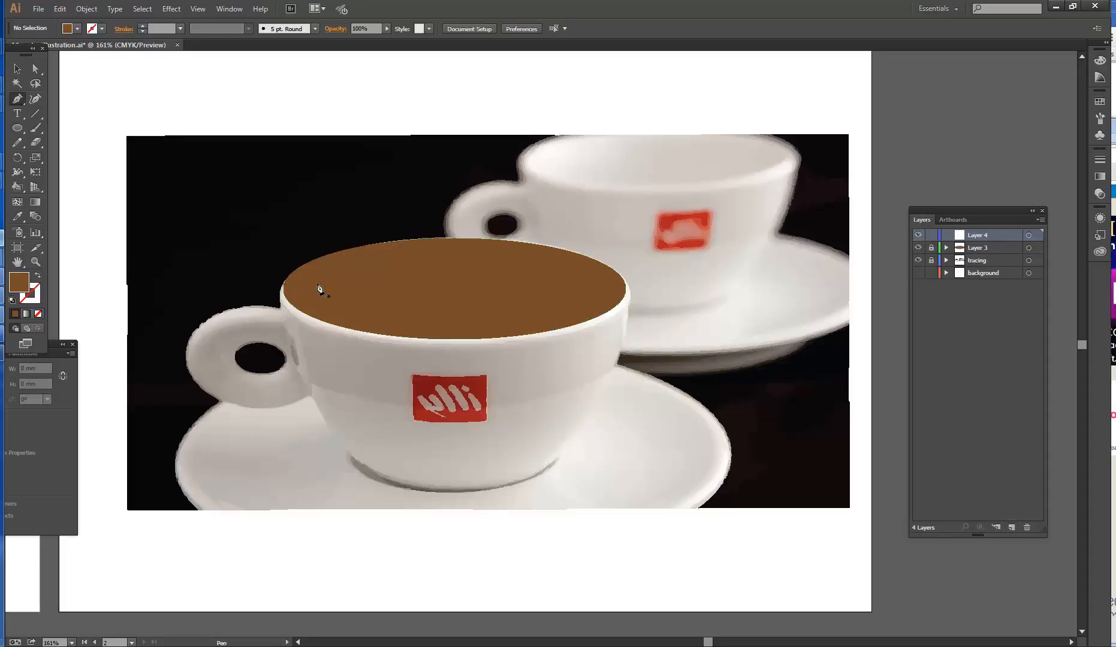
click(284, 281)
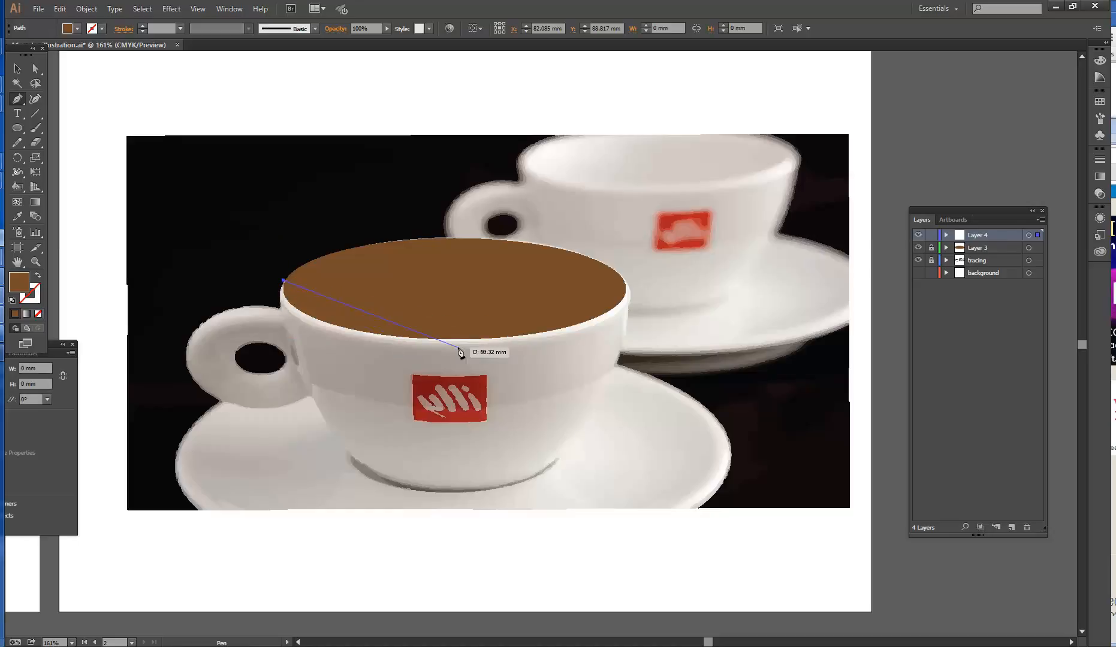
drag(451, 343, 648, 334)
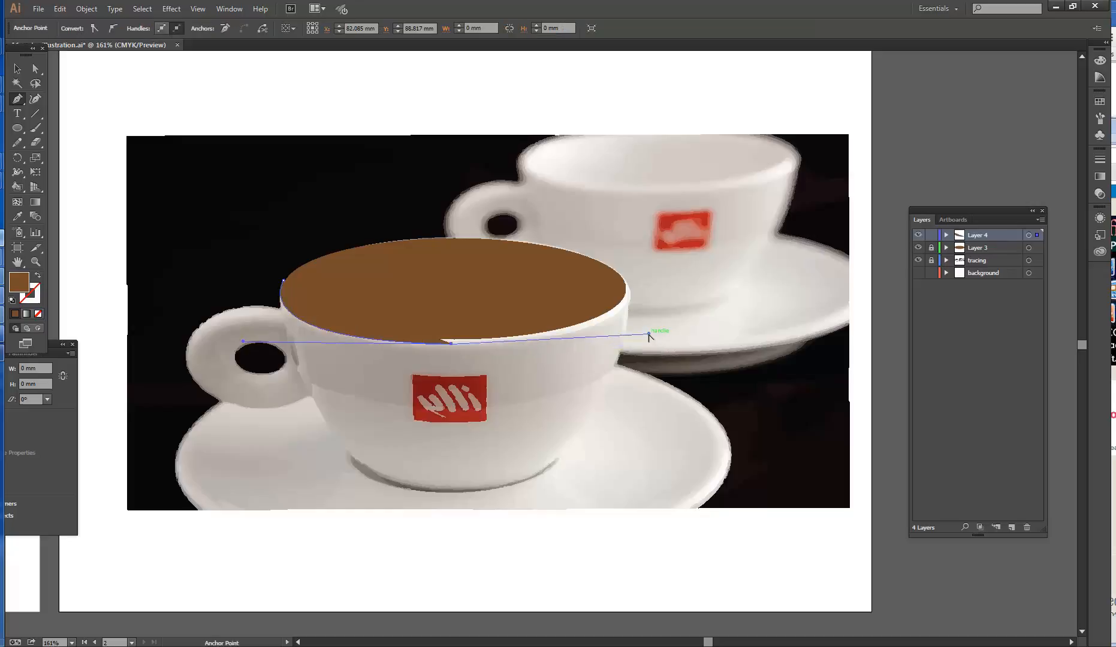
click(630, 292)
click(620, 275)
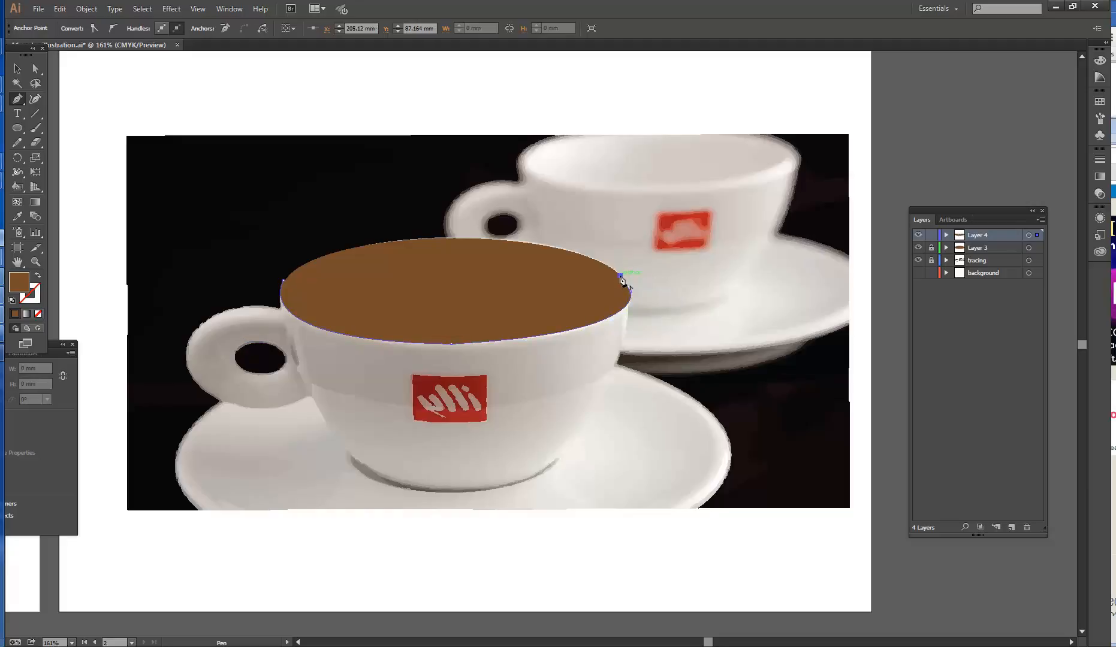
Step: Set the rim path to no fill and a red stroke of C 12.55, M 100, Y 68.63, K 2.35
click(38, 314)
click(32, 299)
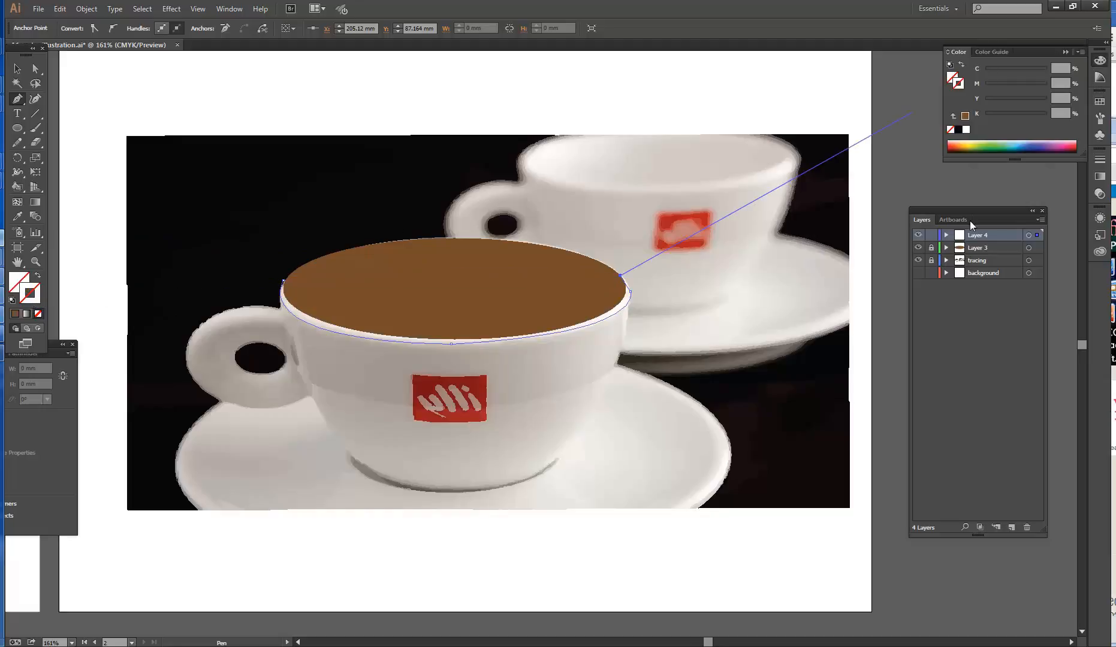
click(1066, 146)
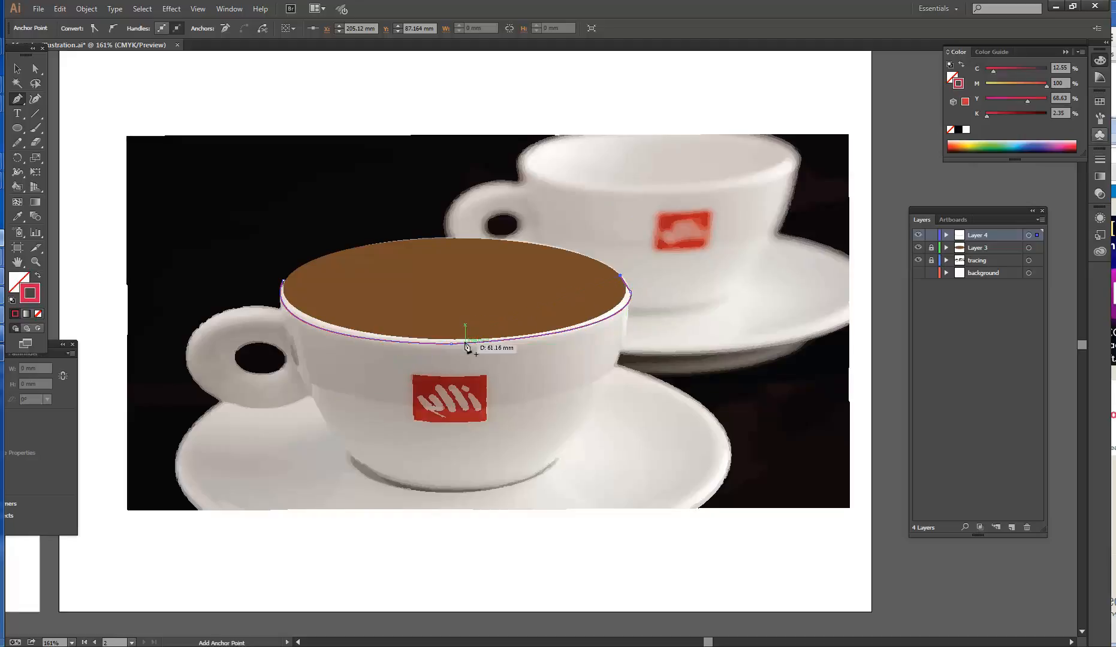
Step: Continue the rim path back along the coffee ellipse's lower edge and close it at its starting point, then deselect it
drag(450, 340, 244, 327)
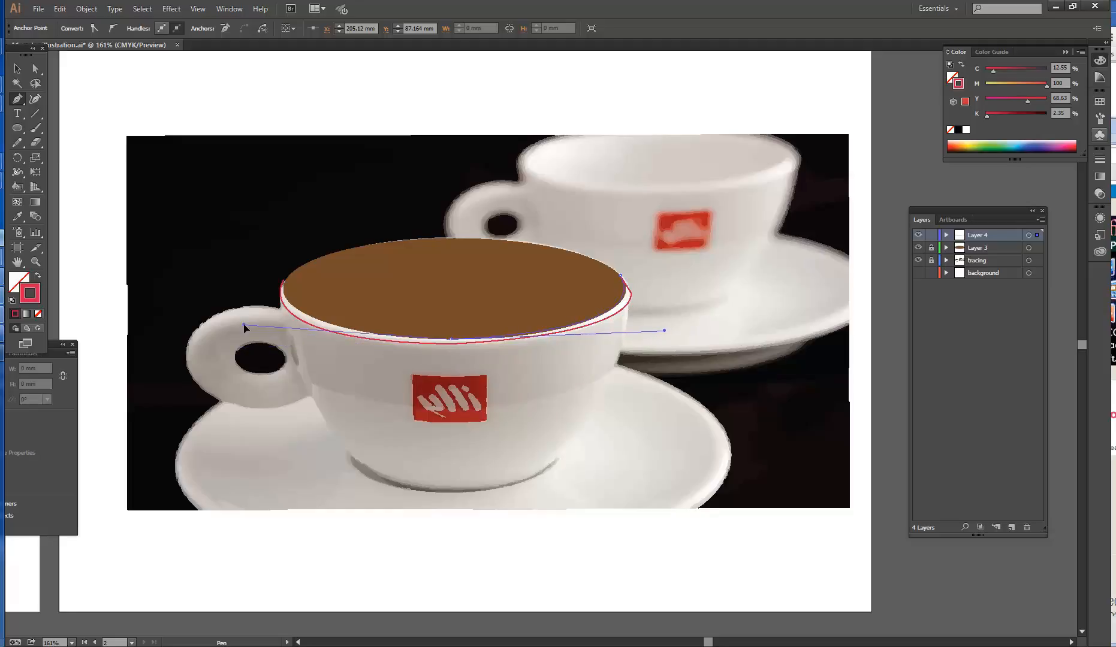
click(283, 280)
click(16, 69)
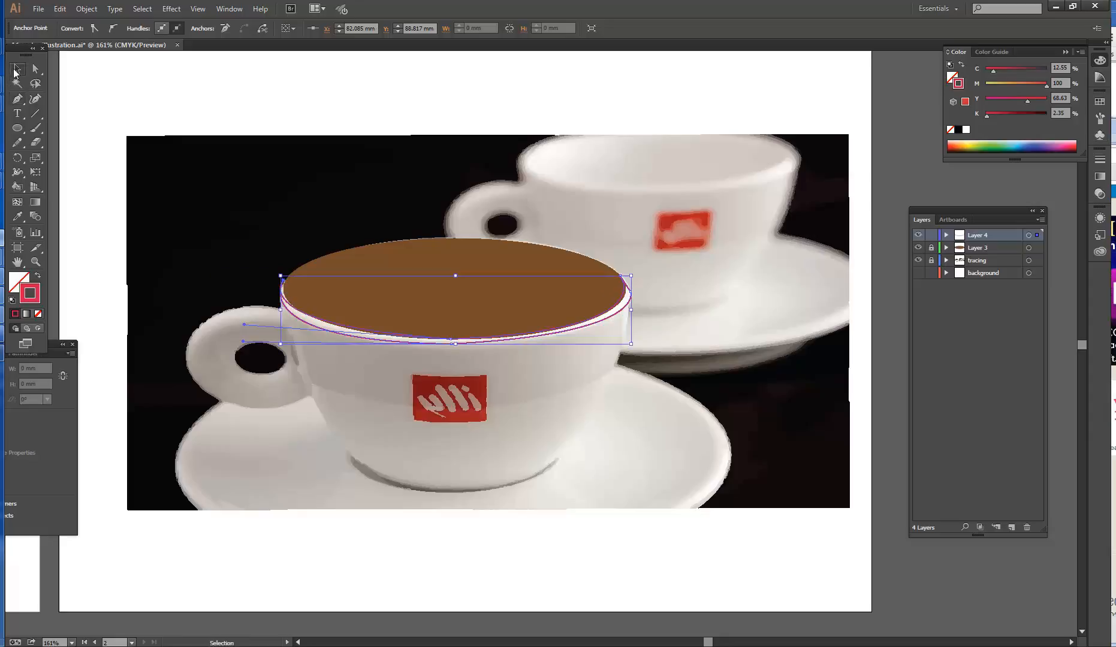
click(479, 364)
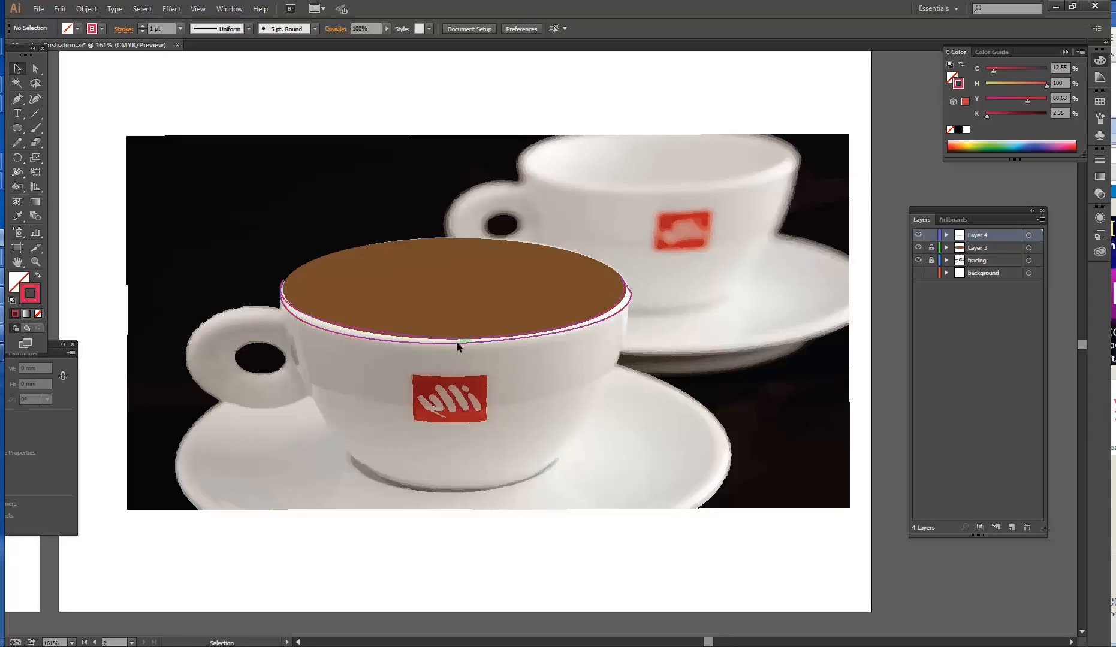
Step: Nudge the outer anchor point at the rim path's right-hand end slightly inward using the Direct Selection tool
click(456, 343)
key(ctrl+space)
drag(522, 248, 689, 370)
click(35, 70)
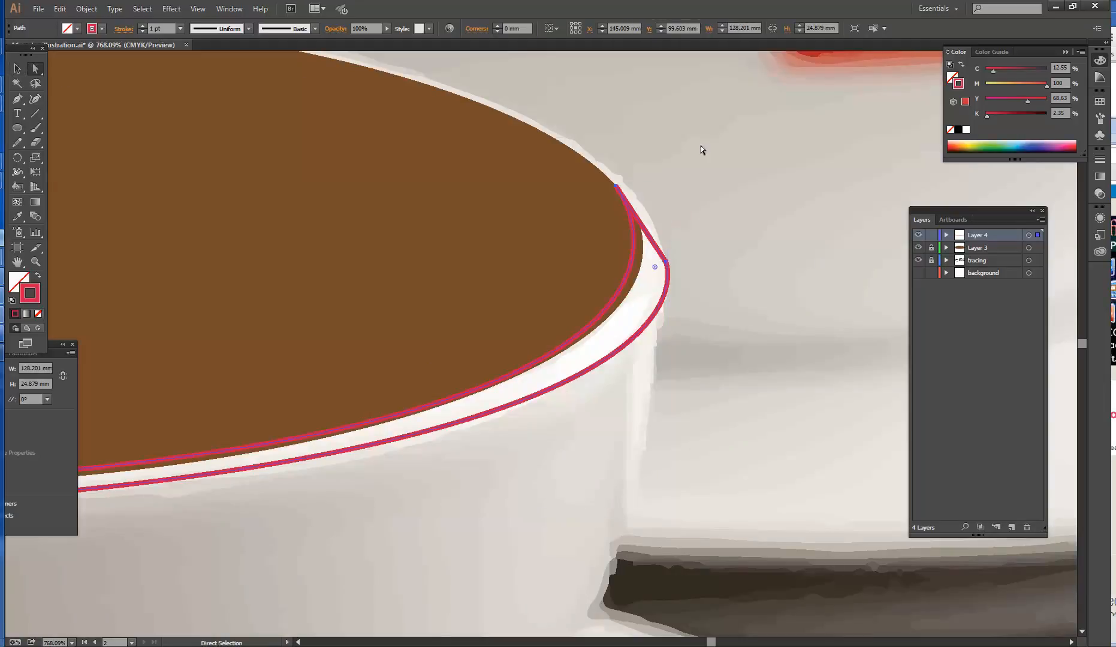
drag(664, 262, 659, 261)
Step: Convert the rim path's right-hand tip to a curve, shape its handles to the cup edge, and nudge the neighbouring outer anchor outward
click(616, 186)
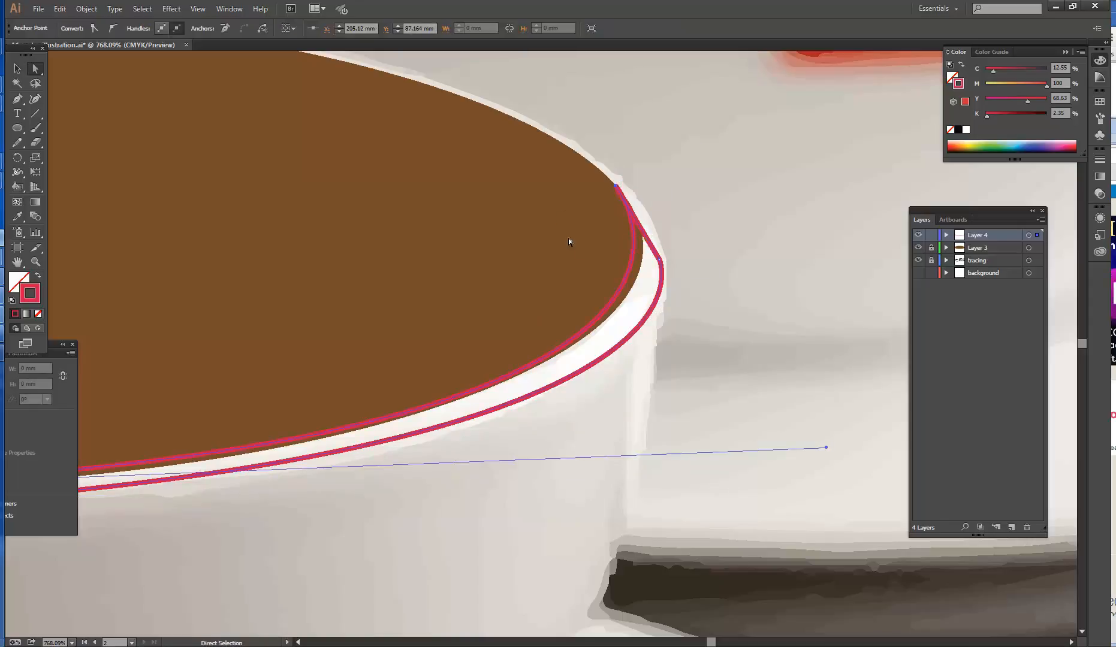
drag(598, 244, 564, 460)
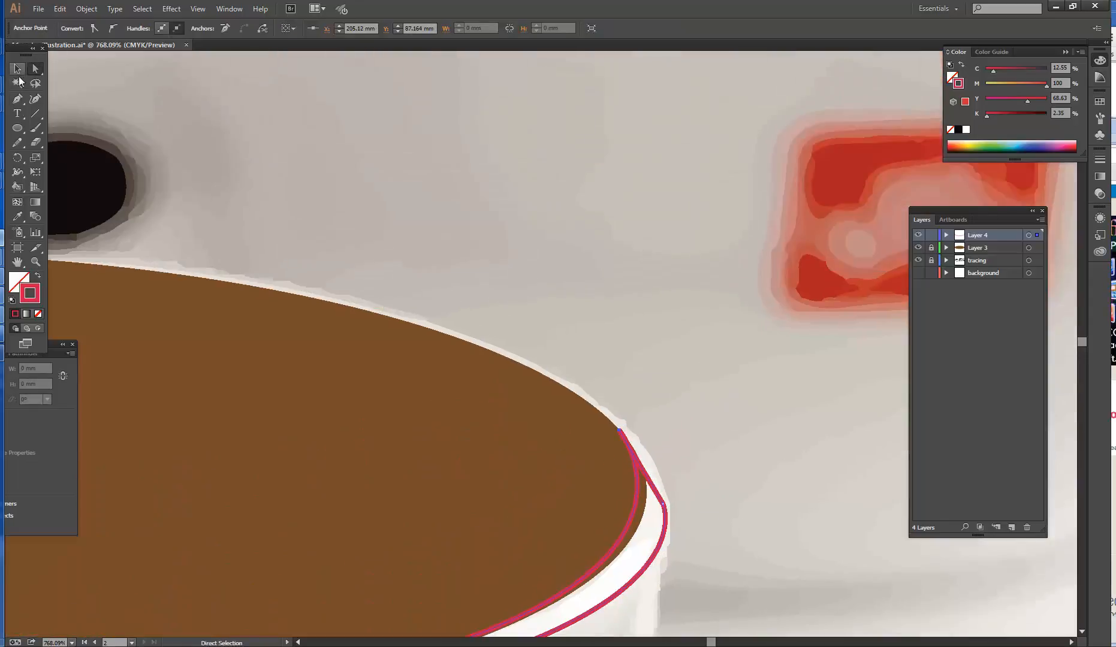
drag(17, 99, 70, 143)
mouse_move(620, 430)
mouse_down()
mouse_move(586, 336)
mouse_move(508, 440)
mouse_move(608, 480)
mouse_move(571, 510)
mouse_move(617, 519)
mouse_move(579, 479)
mouse_up()
drag(659, 383, 665, 446)
key(a)
click(619, 430)
drag(580, 480, 635, 454)
drag(663, 504, 669, 505)
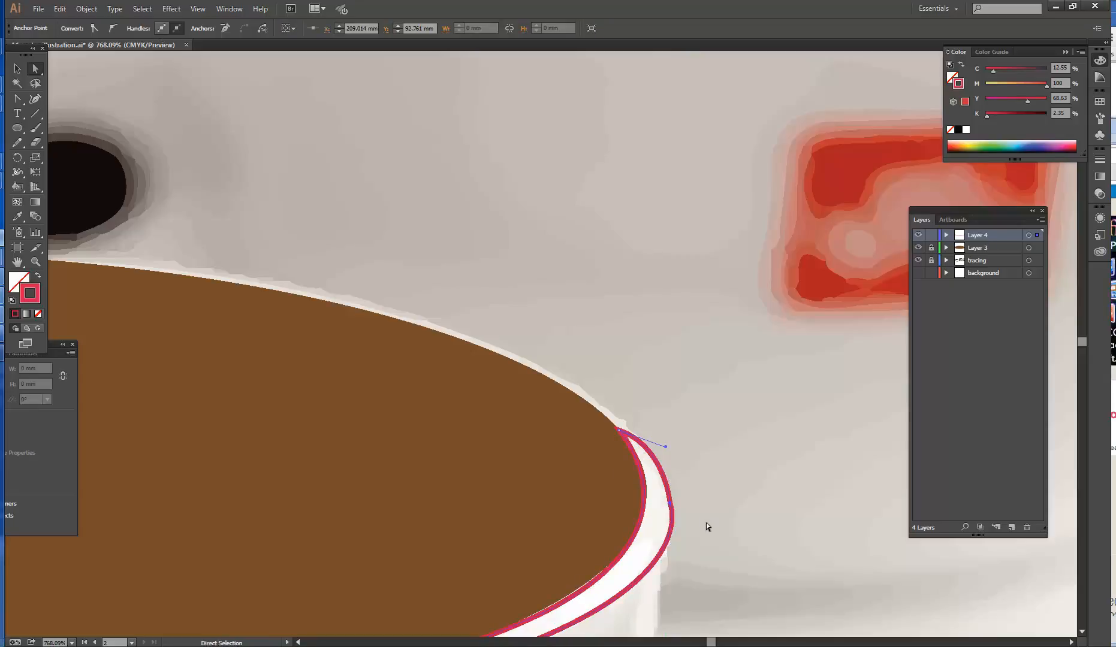
click(706, 522)
key(ctrl+0)
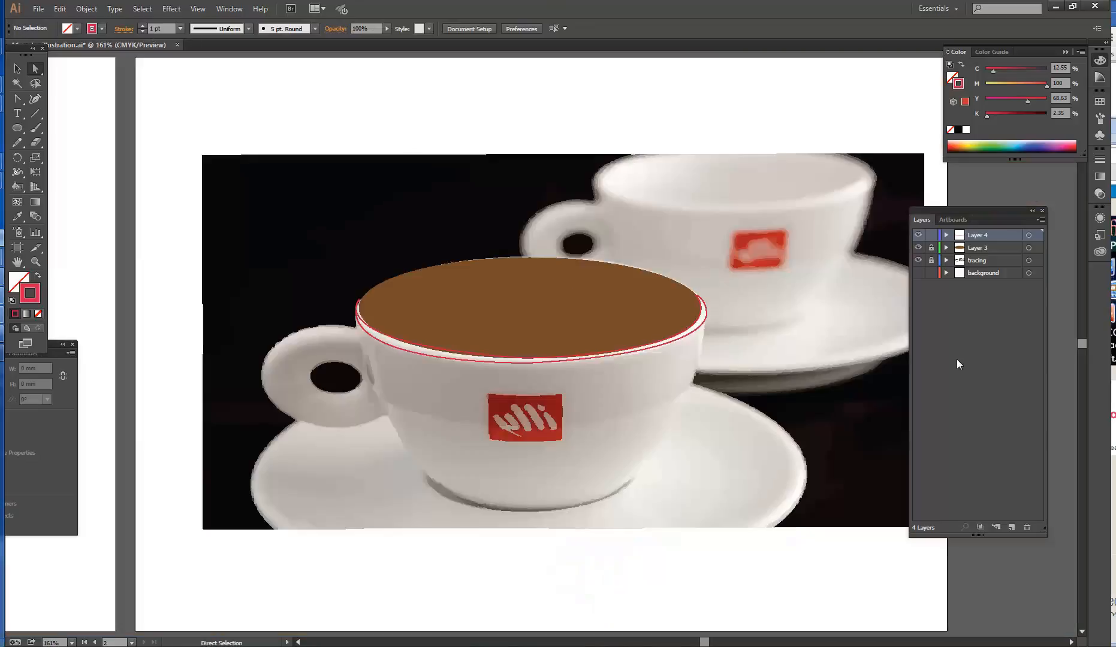
Step: Adjust the handle at the rim path's left-hand tip so the inner curve follows the coffee ellipse's edge
drag(356, 241, 714, 453)
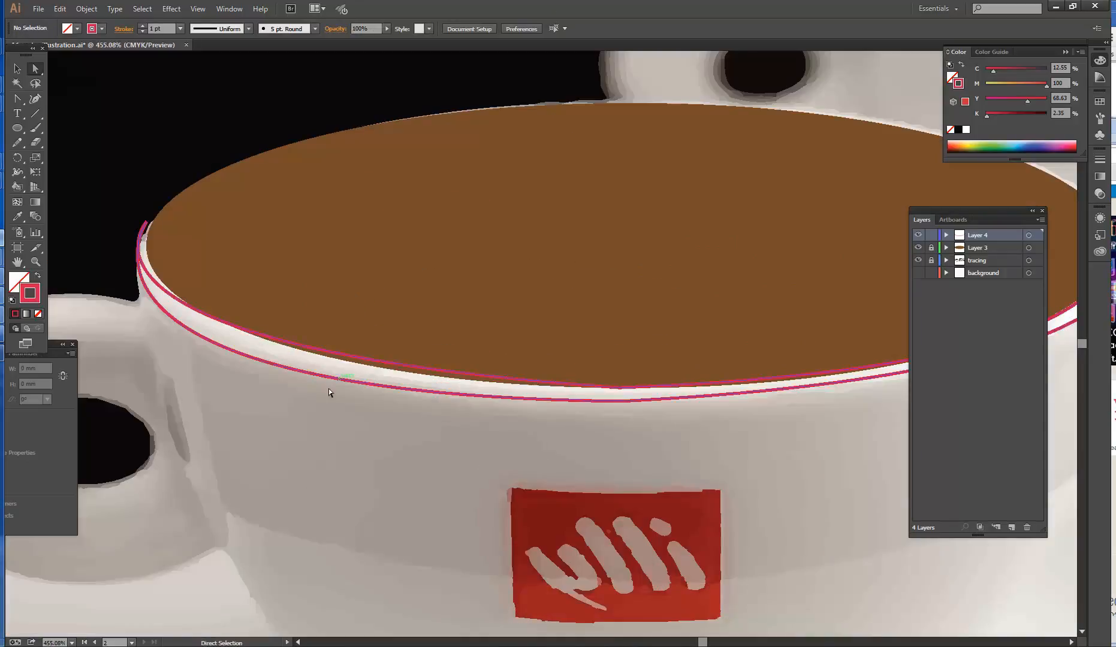
click(393, 366)
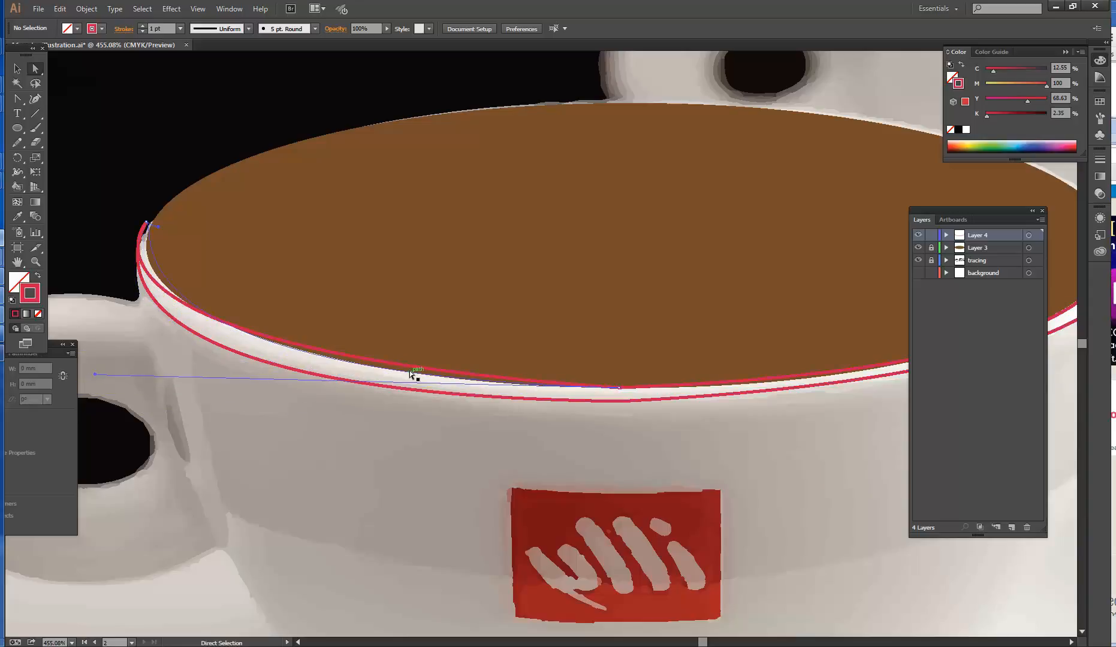
click(412, 375)
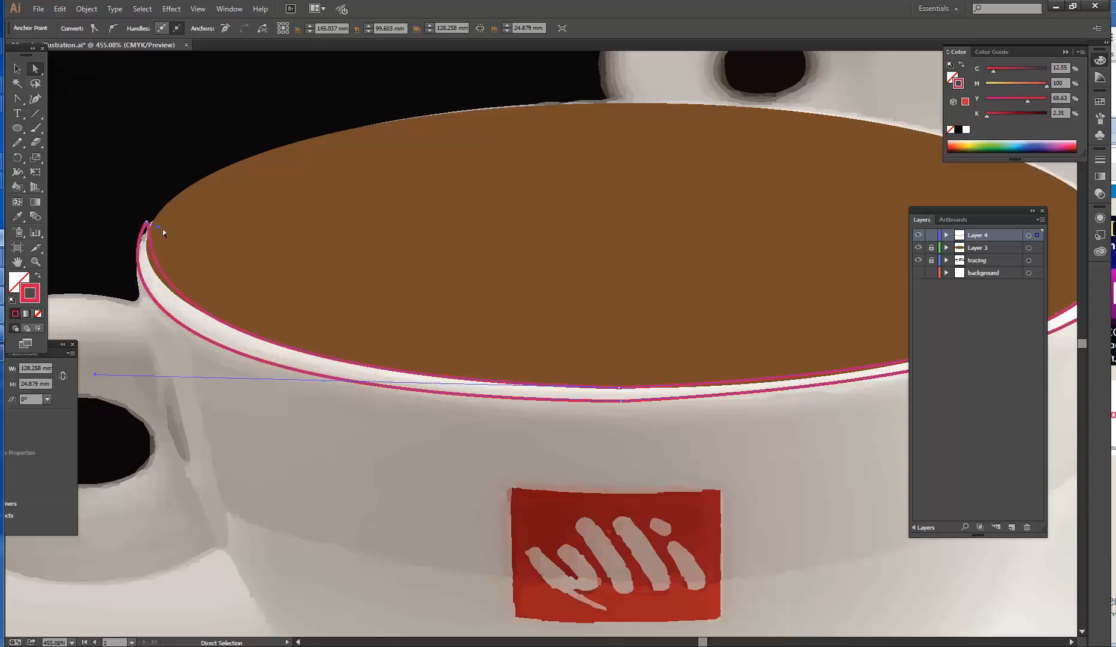
mouse_move(158, 228)
mouse_down()
mouse_move(154, 252)
mouse_move(144, 221)
mouse_move(146, 231)
mouse_up()
click(118, 201)
click(114, 192)
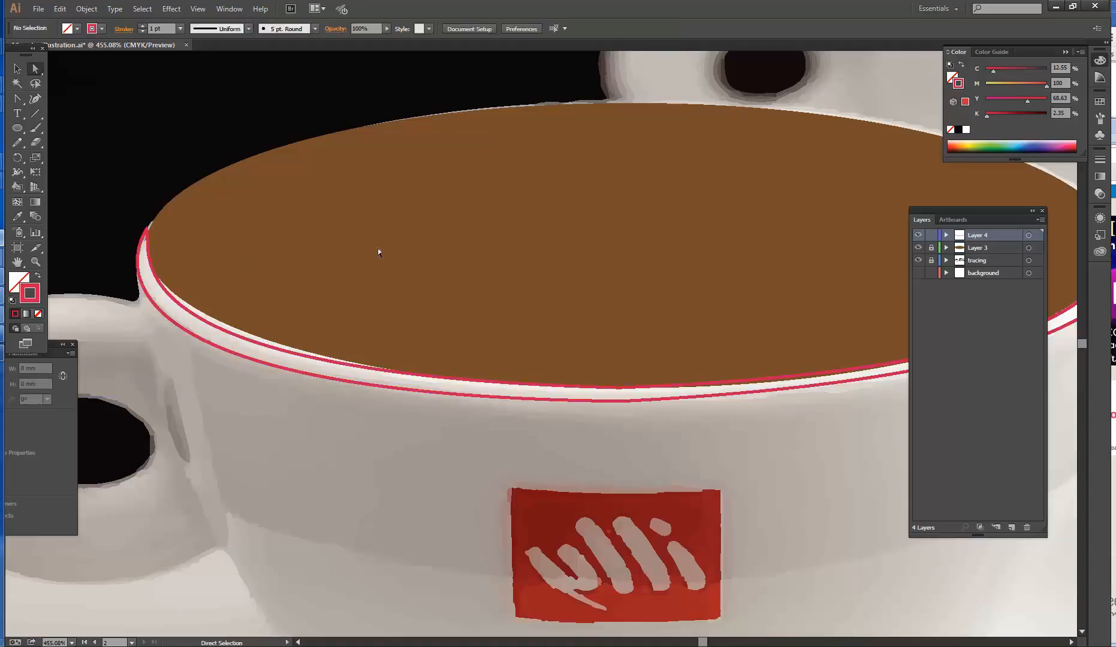
Step: Reshape the right half of the rim path's inner curve to follow the coffee ellipse's edge
click(789, 391)
mouse_move(799, 389)
mouse_down()
mouse_move(752, 381)
mouse_move(765, 384)
mouse_up()
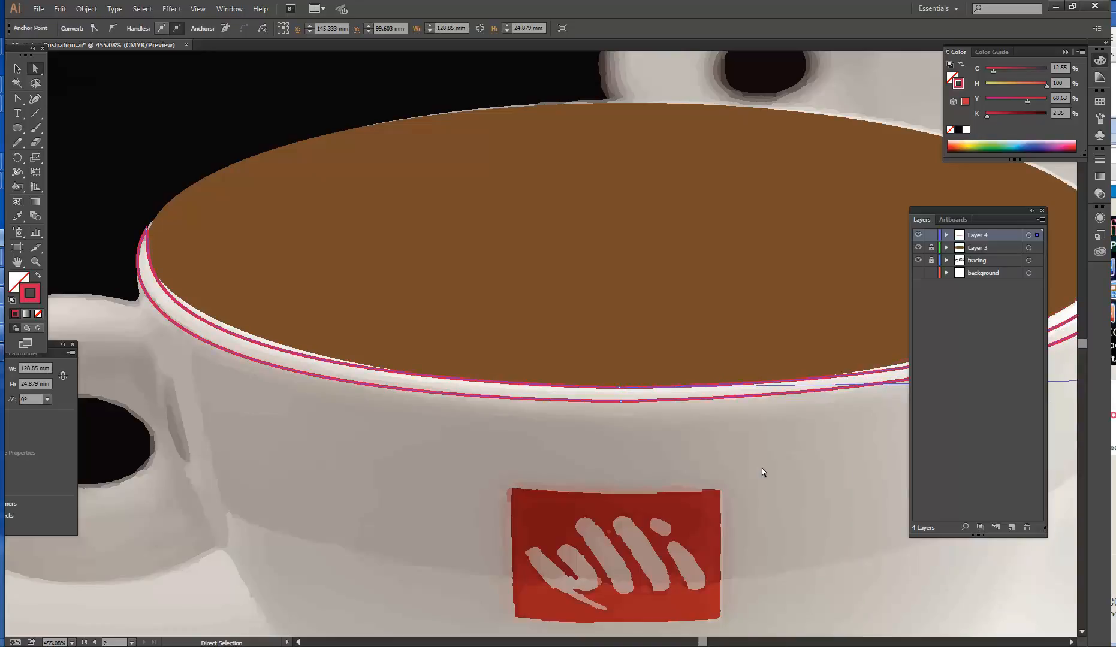
drag(833, 462, 527, 510)
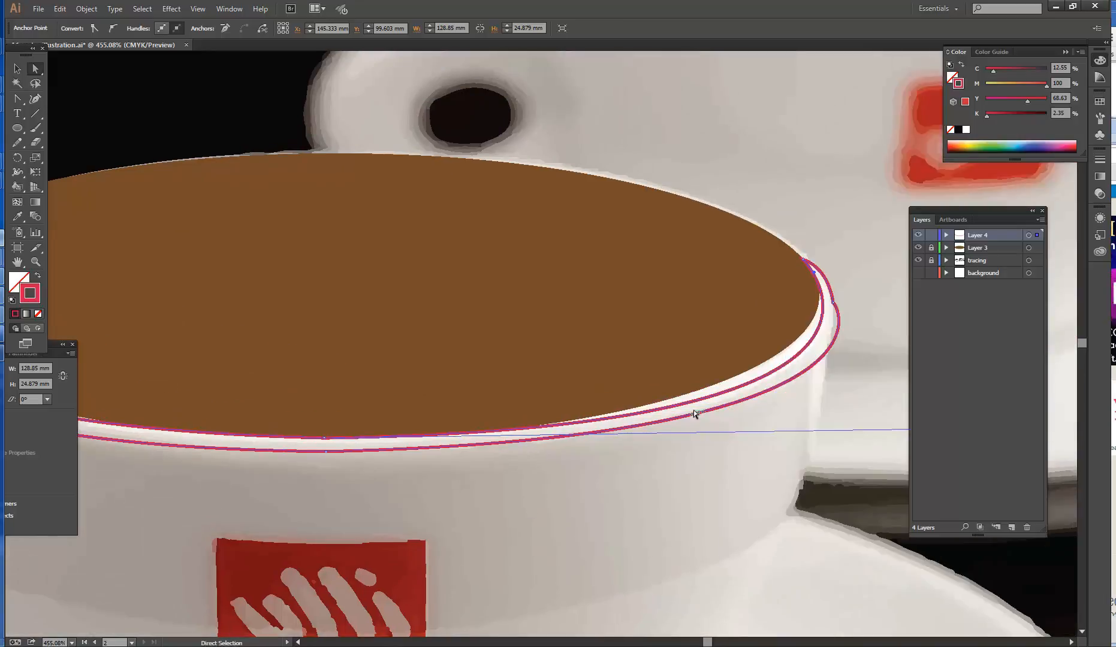
mouse_move(766, 378)
mouse_down()
mouse_move(763, 353)
mouse_move(760, 366)
mouse_up()
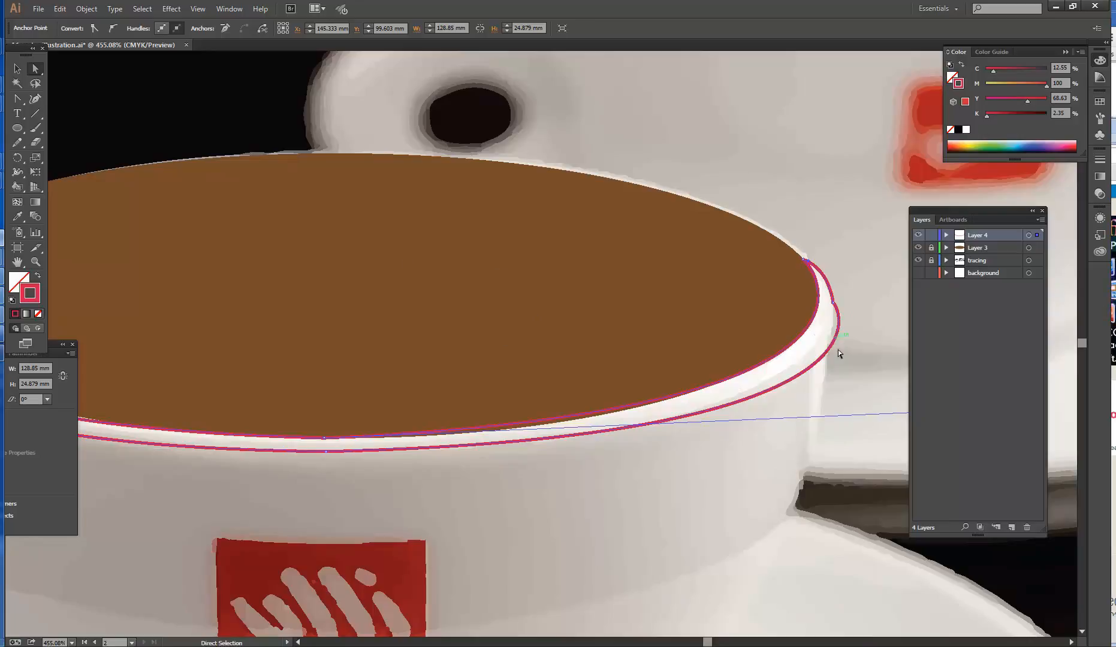
Step: Adjust the handles on the right half of the rim path's outer curve to smooth it along the cup's edge
click(833, 303)
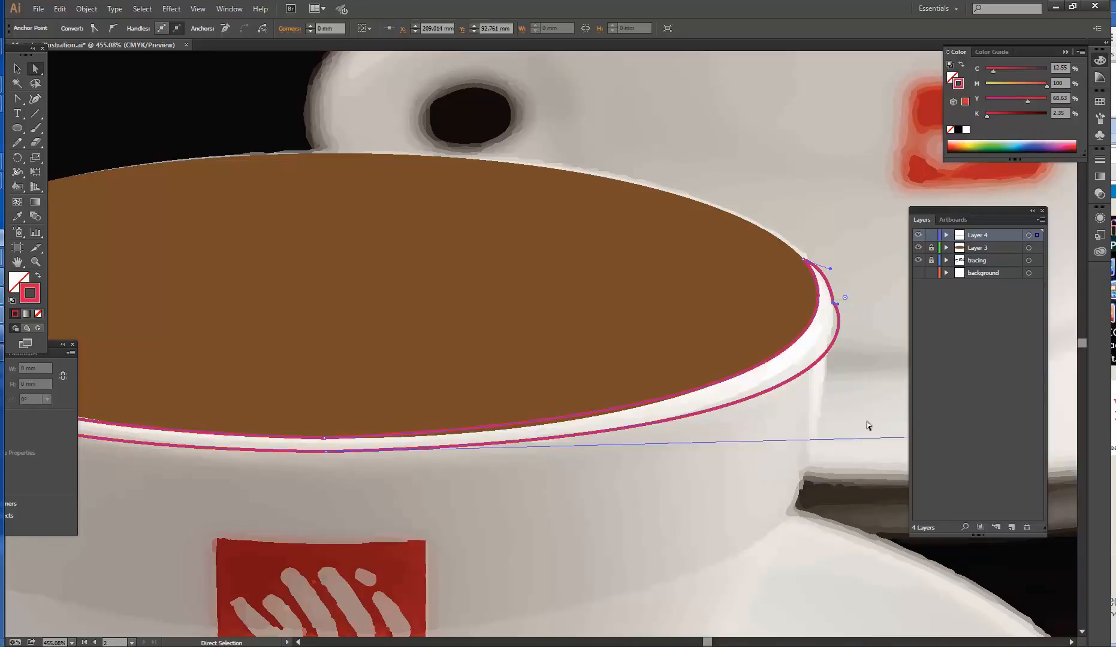
mouse_move(836, 305)
mouse_down()
mouse_move(794, 393)
mouse_move(786, 328)
mouse_move(820, 321)
mouse_move(818, 308)
mouse_up()
drag(788, 467, 752, 460)
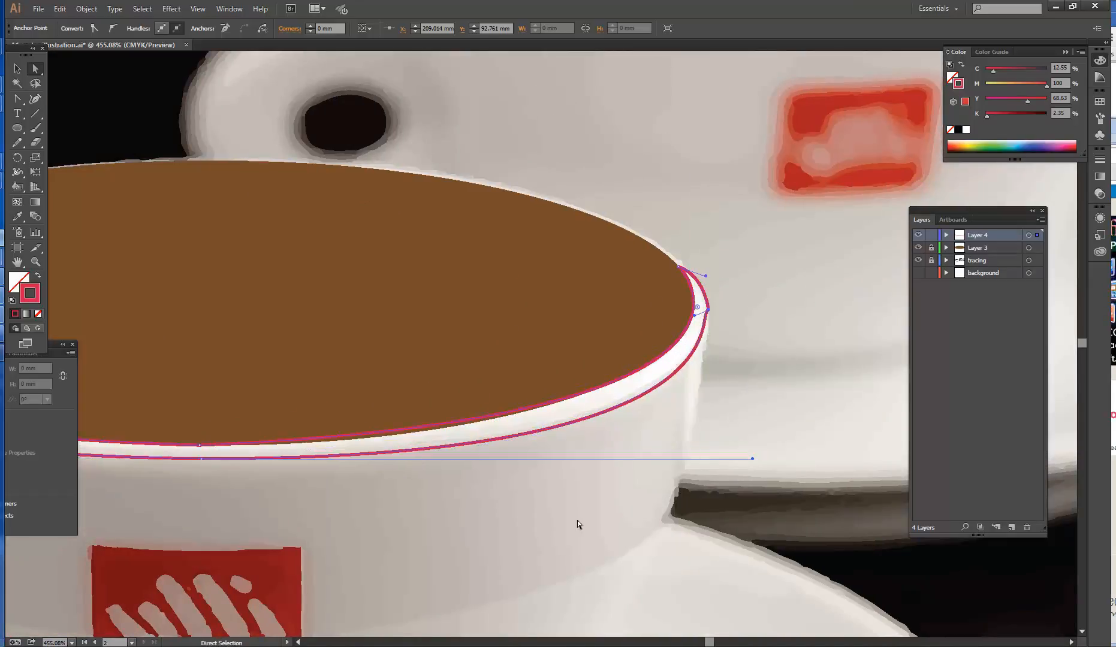
click(18, 68)
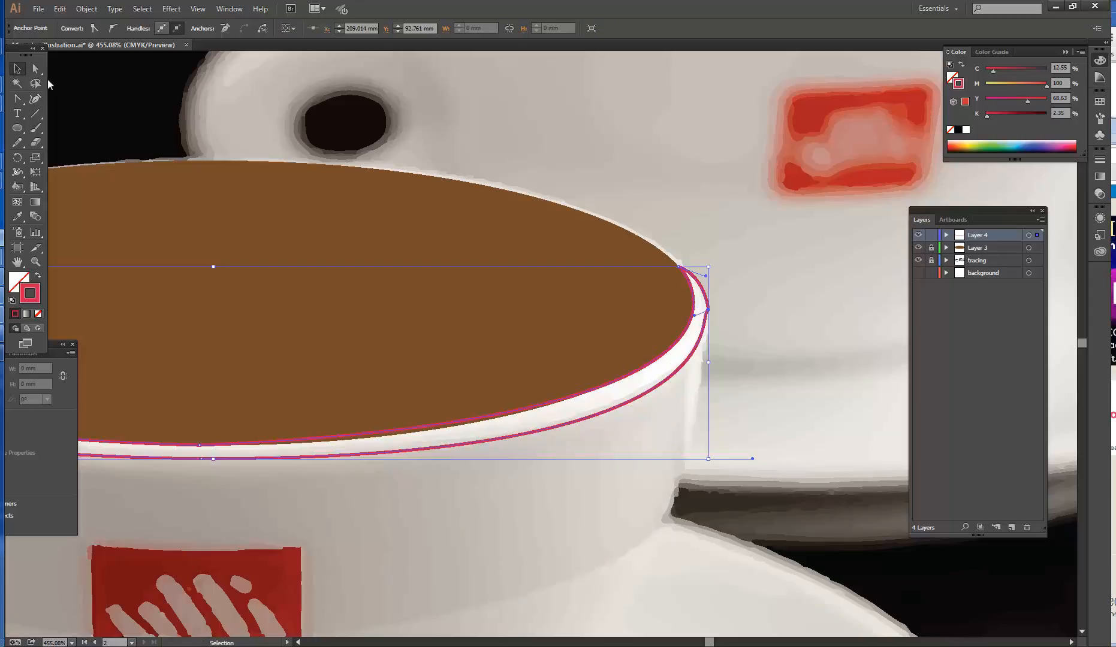
key(ctrl+0)
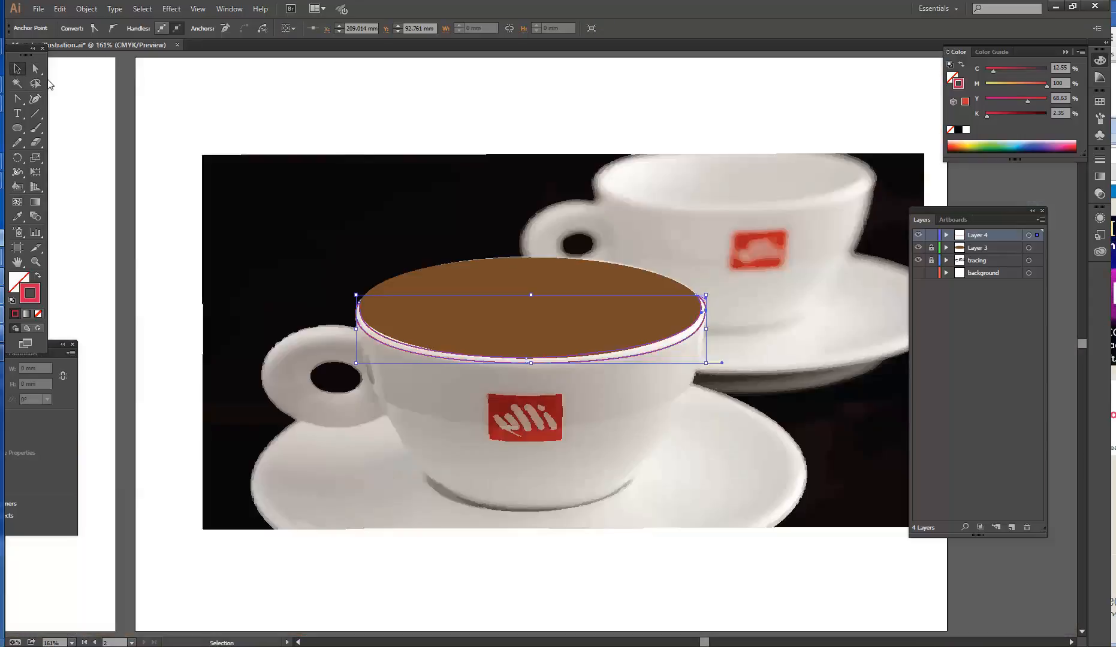
Step: Give the rim shape a yellow stroke and a green fill of C 58.82, M 0, Y 100, K 0, then deselect it
click(972, 144)
click(17, 280)
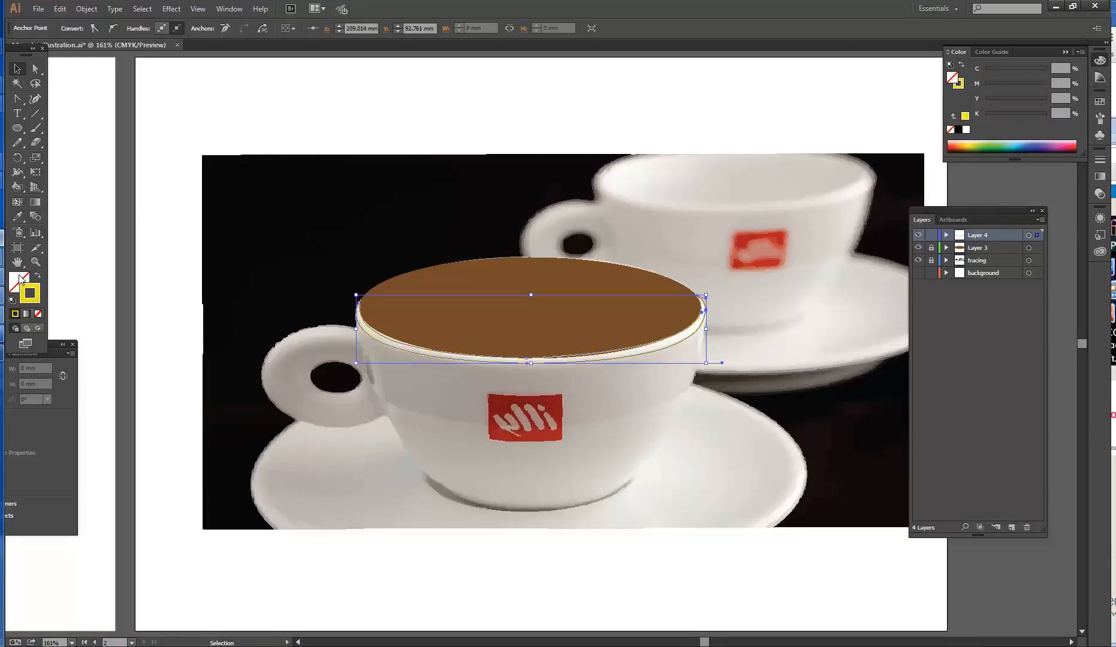
click(972, 143)
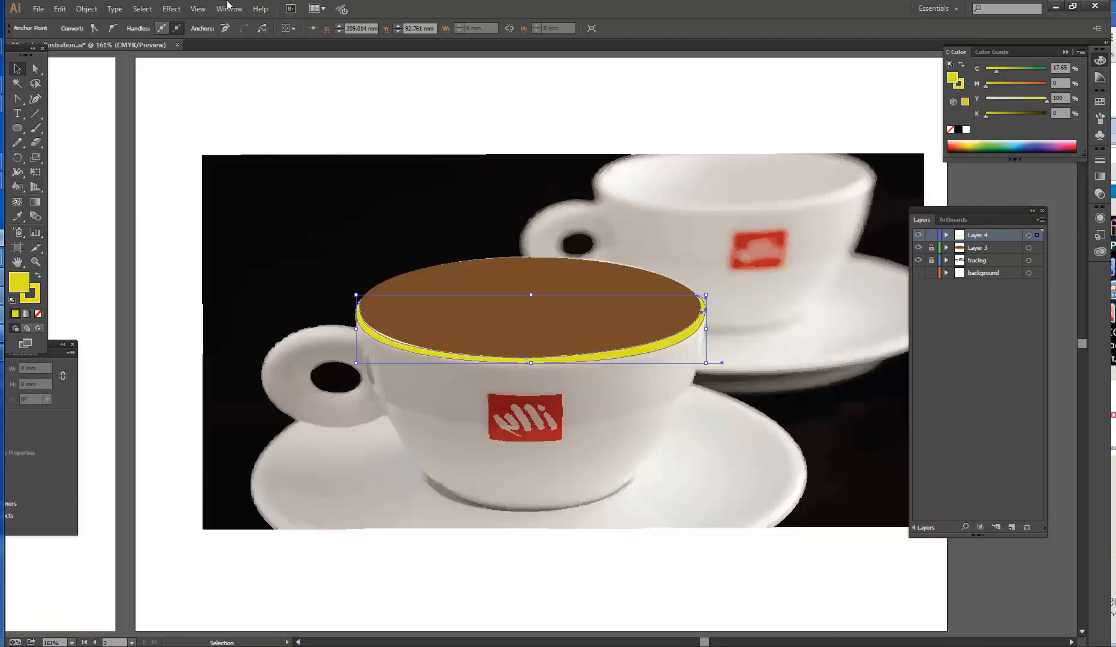
click(993, 145)
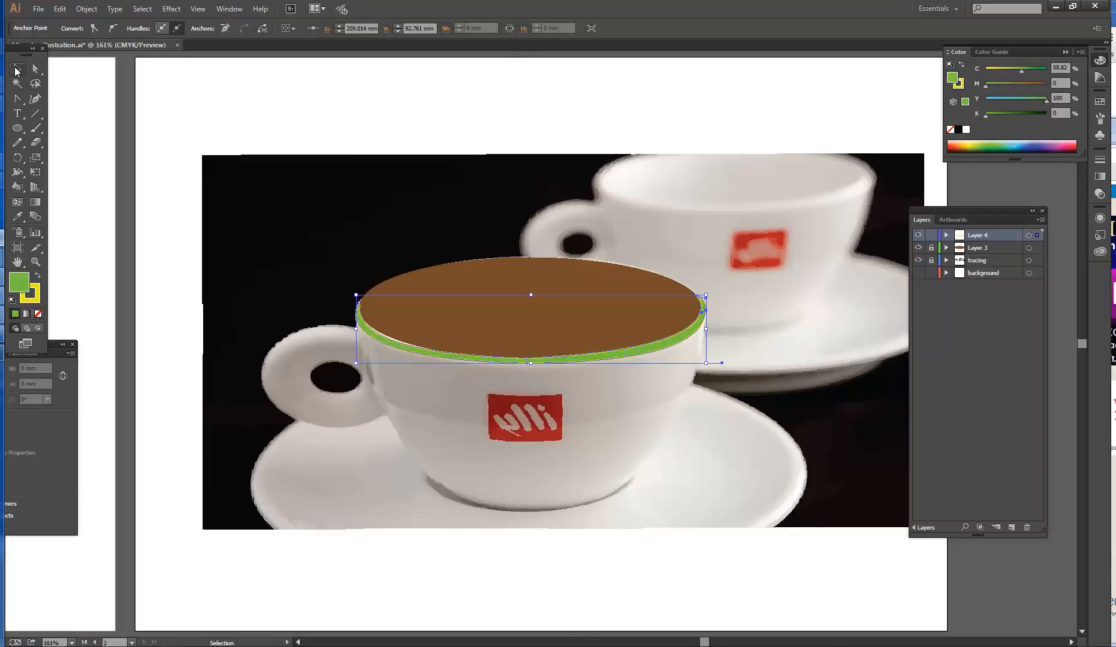
click(733, 455)
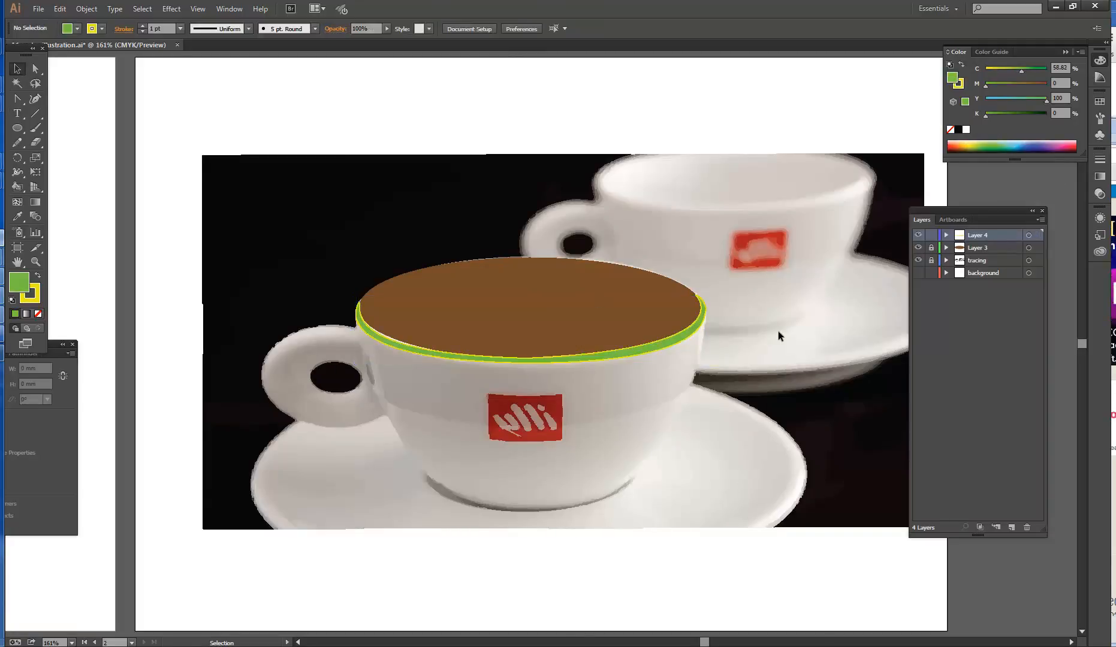
Step: Unlock the coffee ellipse's layer and move the rim shape's layer beneath it
drag(987, 235, 987, 253)
click(588, 333)
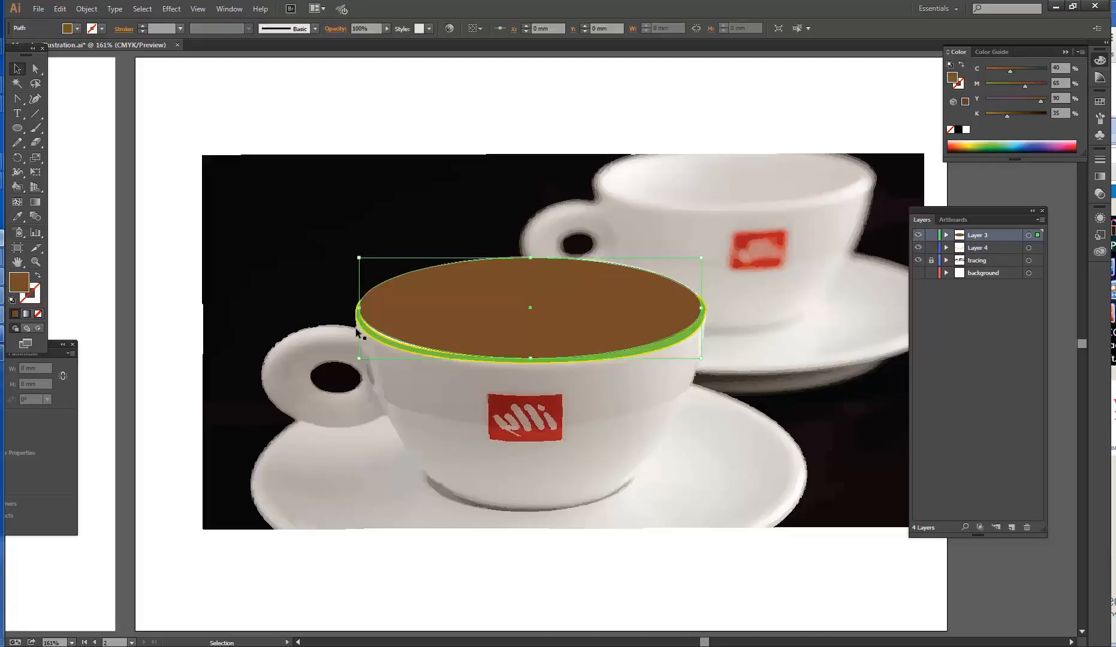
click(663, 412)
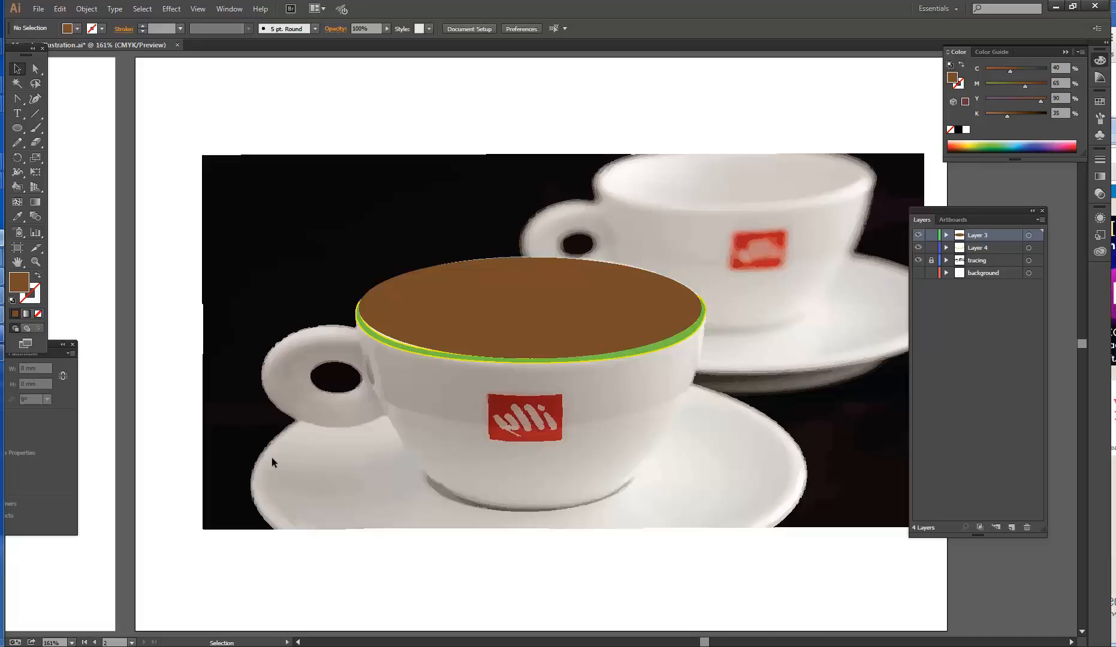
Step: Unlock the tracing layer and move the latte art's leaf group out of the first artboard's cup to the empty area above right
mouse_move(210, 471)
mouse_down()
mouse_move(874, 442)
mouse_move(835, 441)
mouse_up()
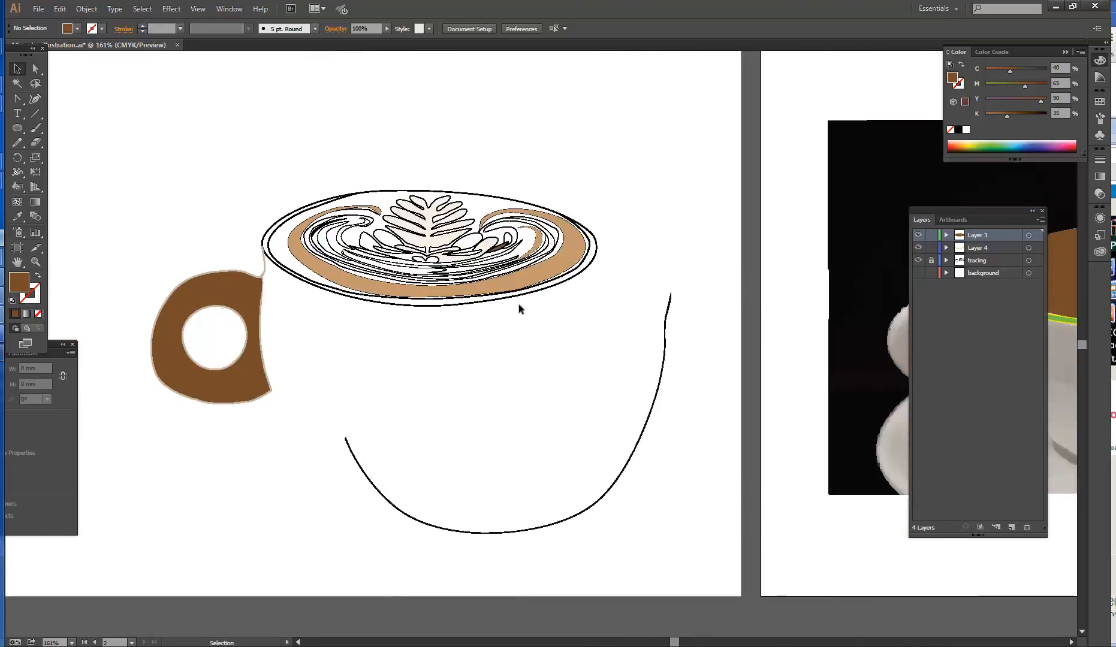
click(382, 247)
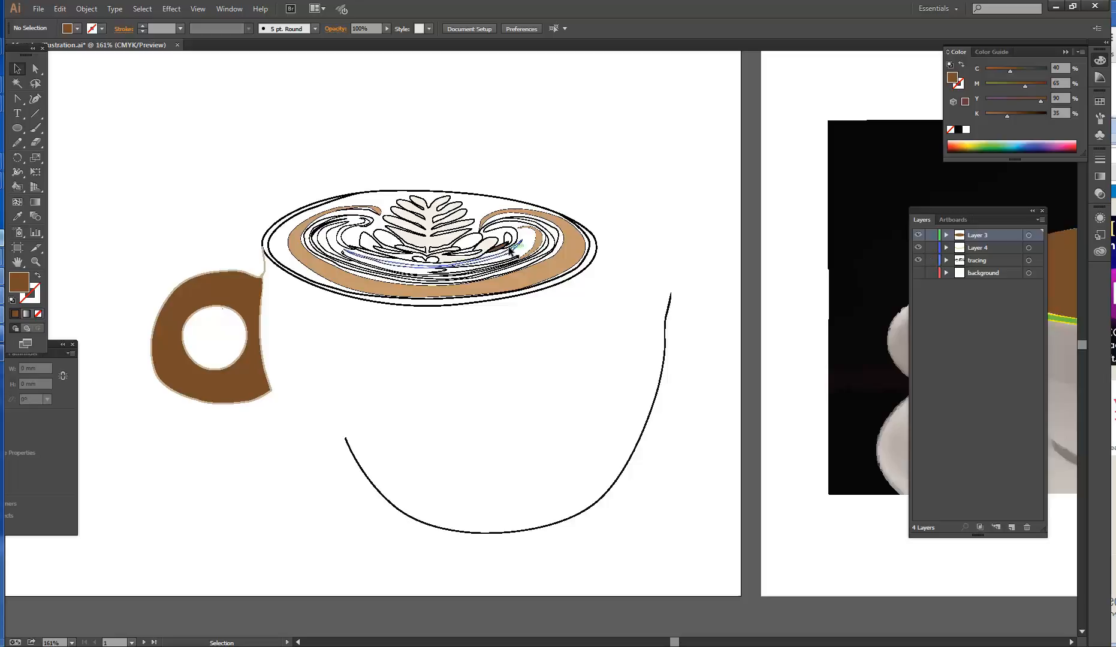
click(429, 234)
drag(429, 234, 638, 154)
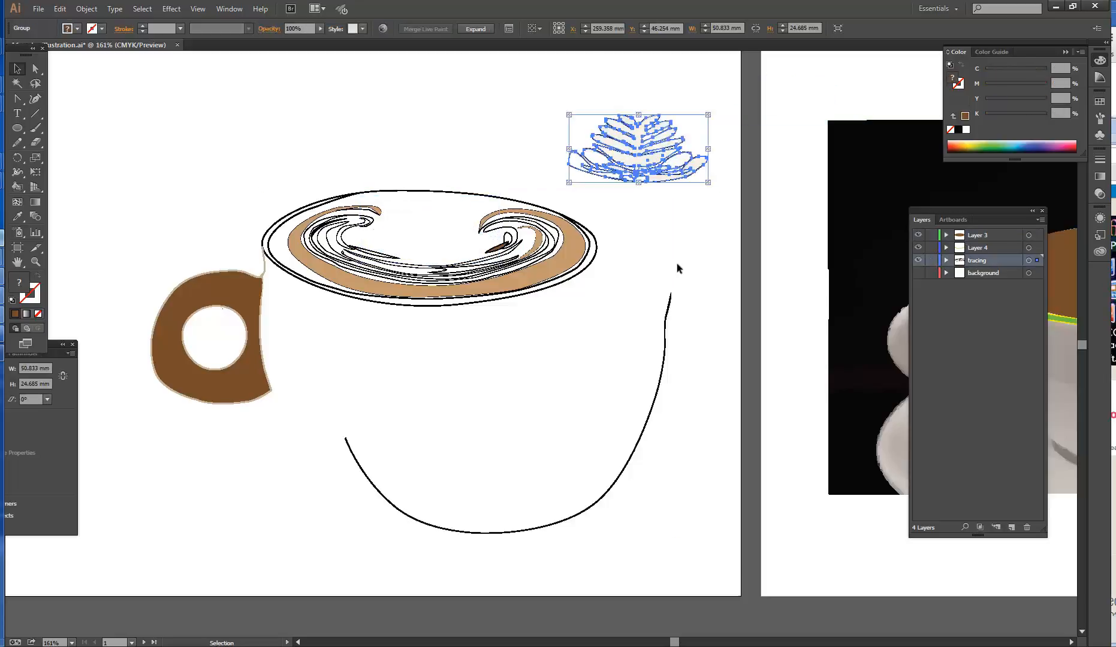
click(434, 396)
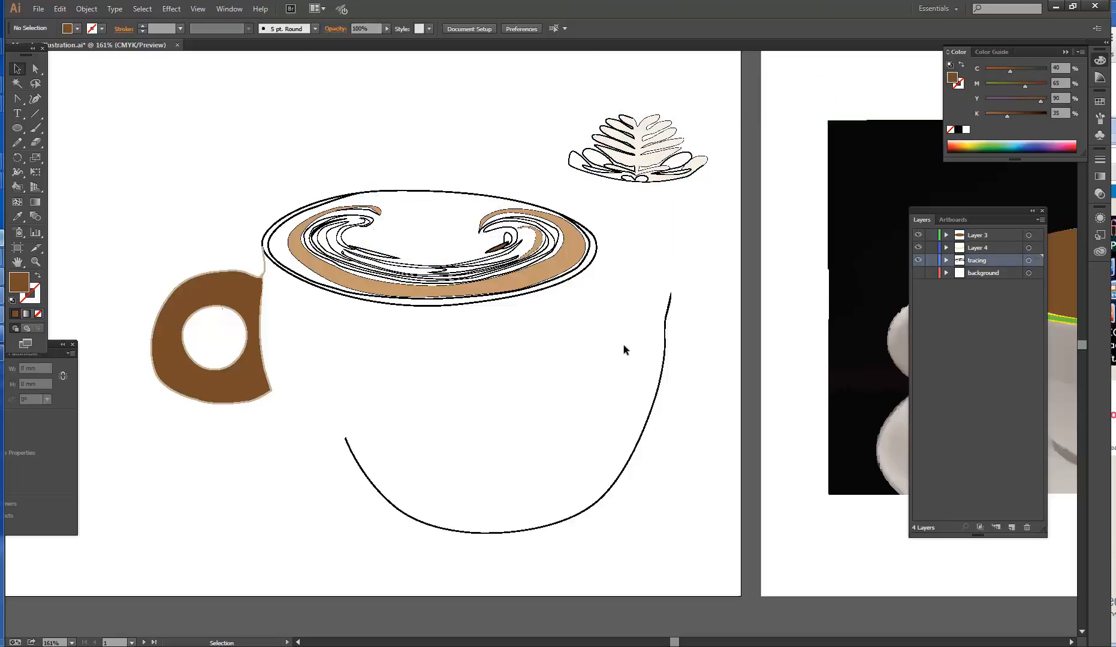